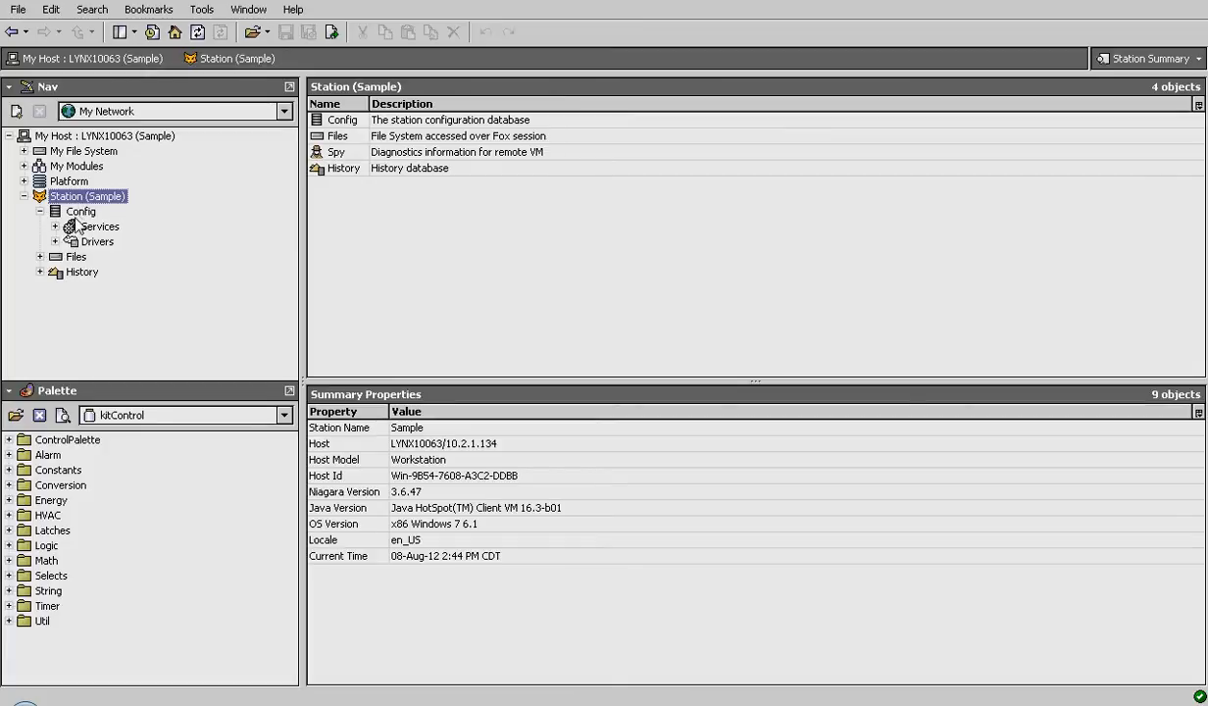
Step: Create a new folder named Sample under the station's Config node
right_click(80, 212)
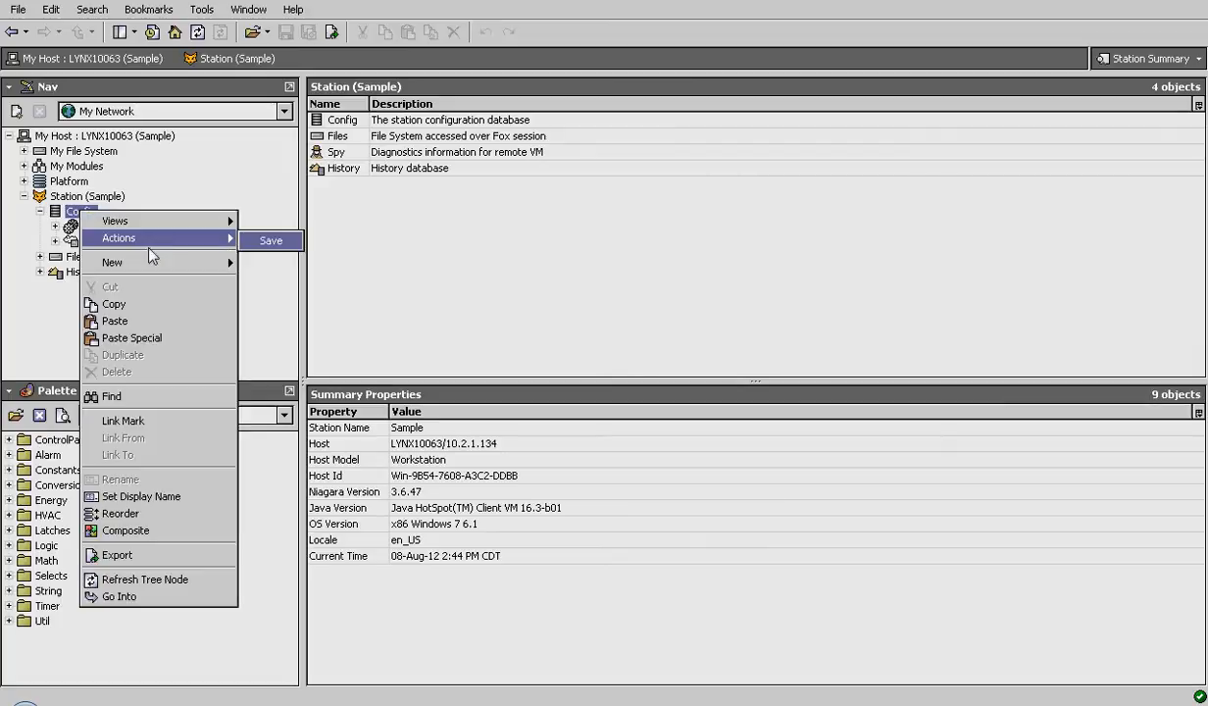
mouse_move(157, 267)
click(265, 267)
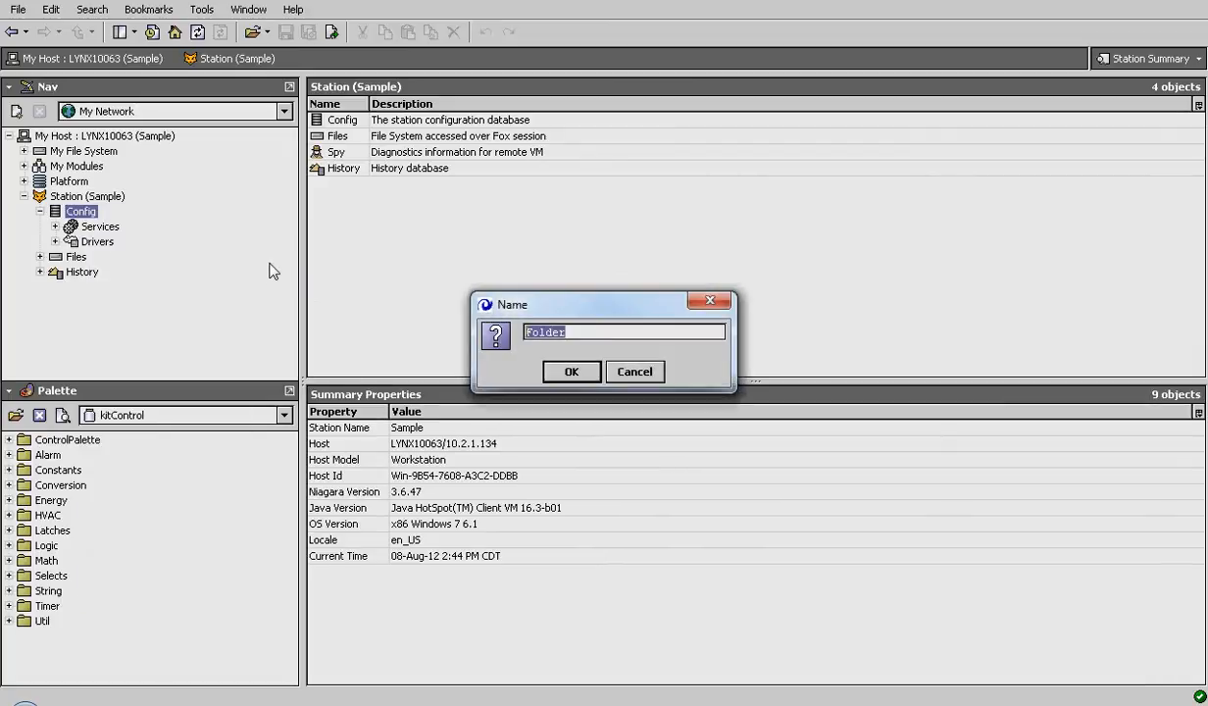
text(Sample)
key(Return)
Step: Add a NumericWritable point named Temp inside the Sample folder
right_click(108, 259)
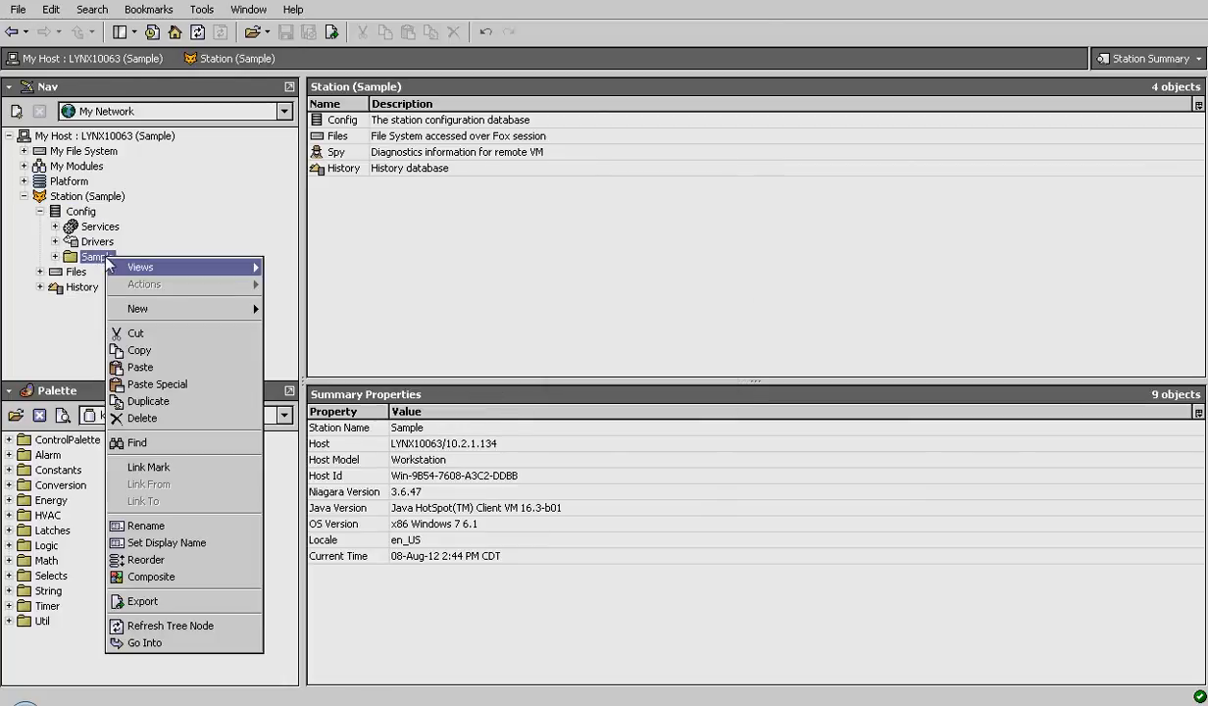
mouse_move(167, 304)
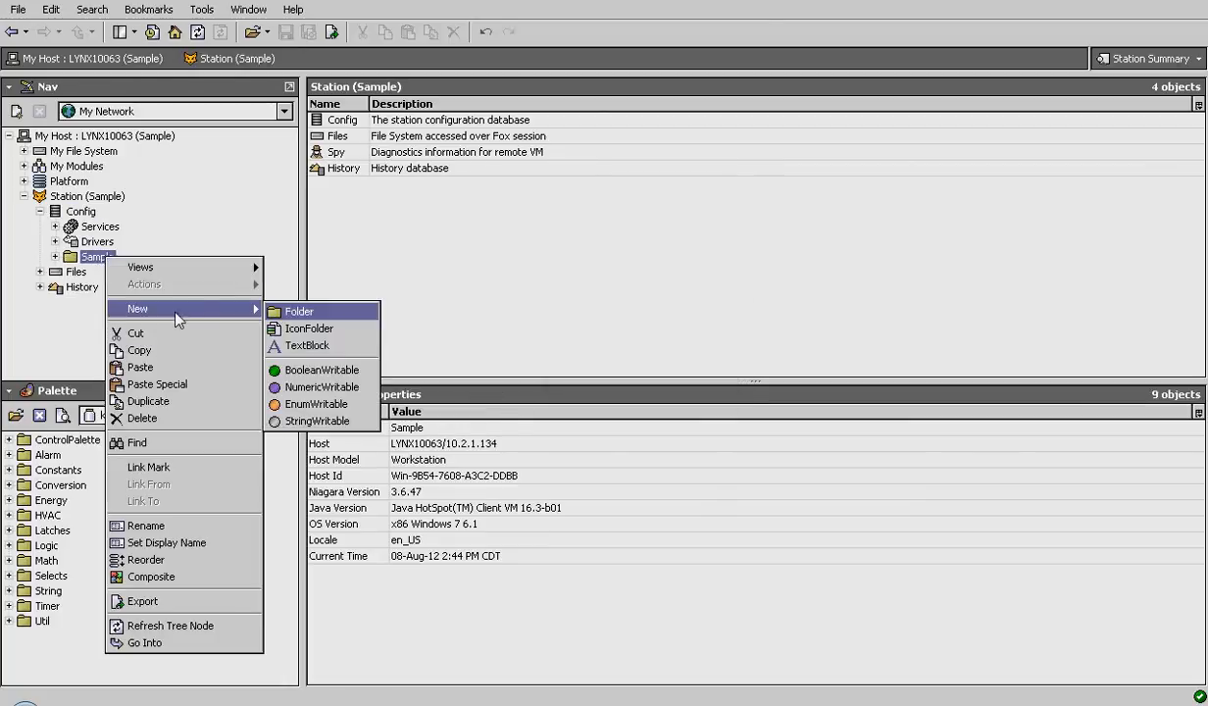
click(334, 386)
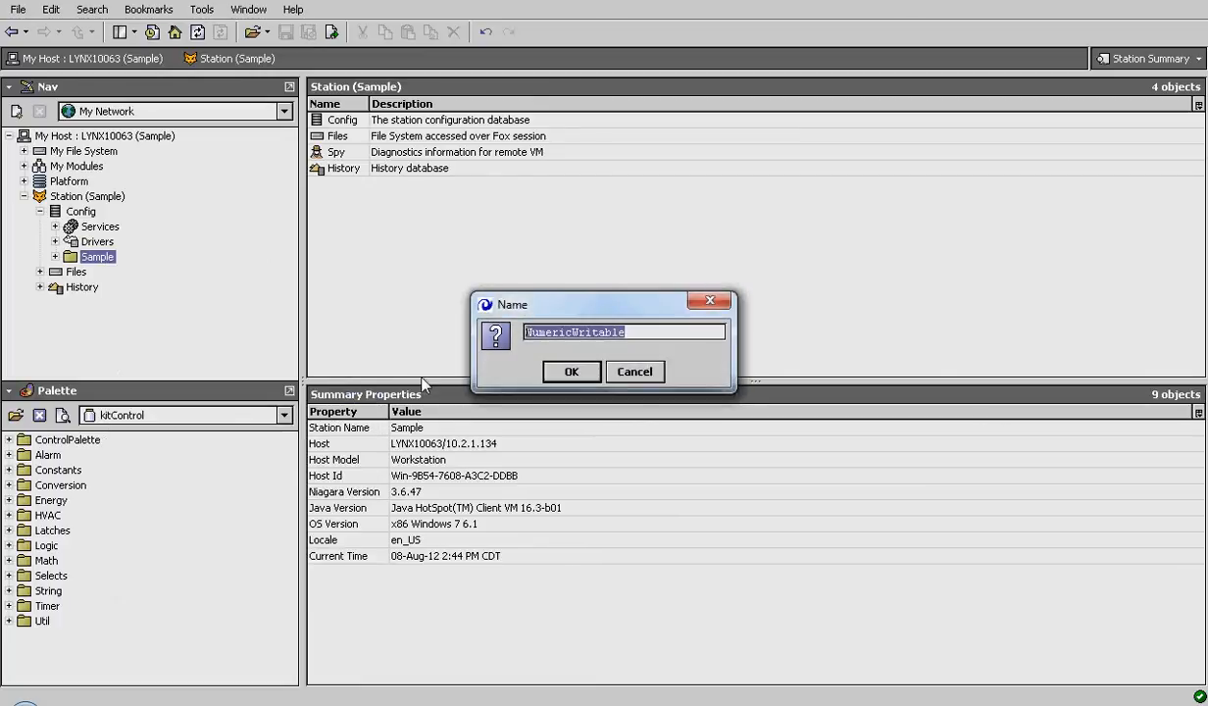
text(Temp)
key(Return)
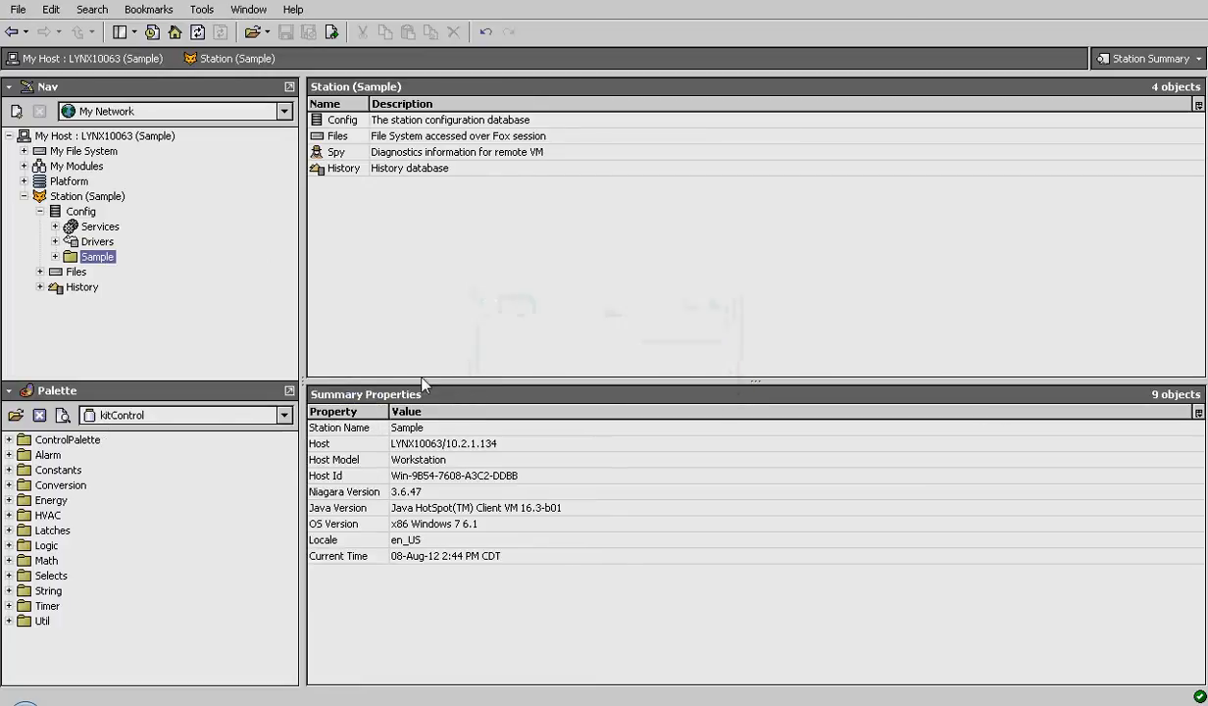
Step: Open the Sample folder's wire sheet and move the Temp block toward the middle of the canvas
click(55, 255)
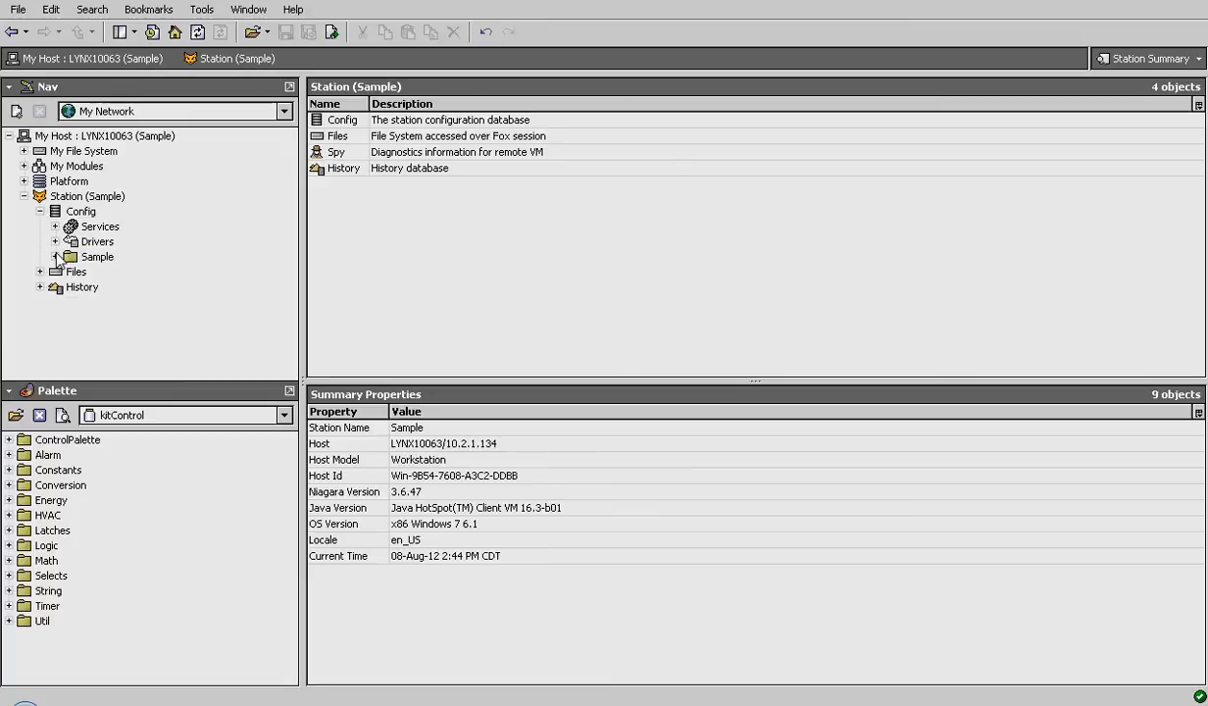
click(98, 258)
double_click(98, 258)
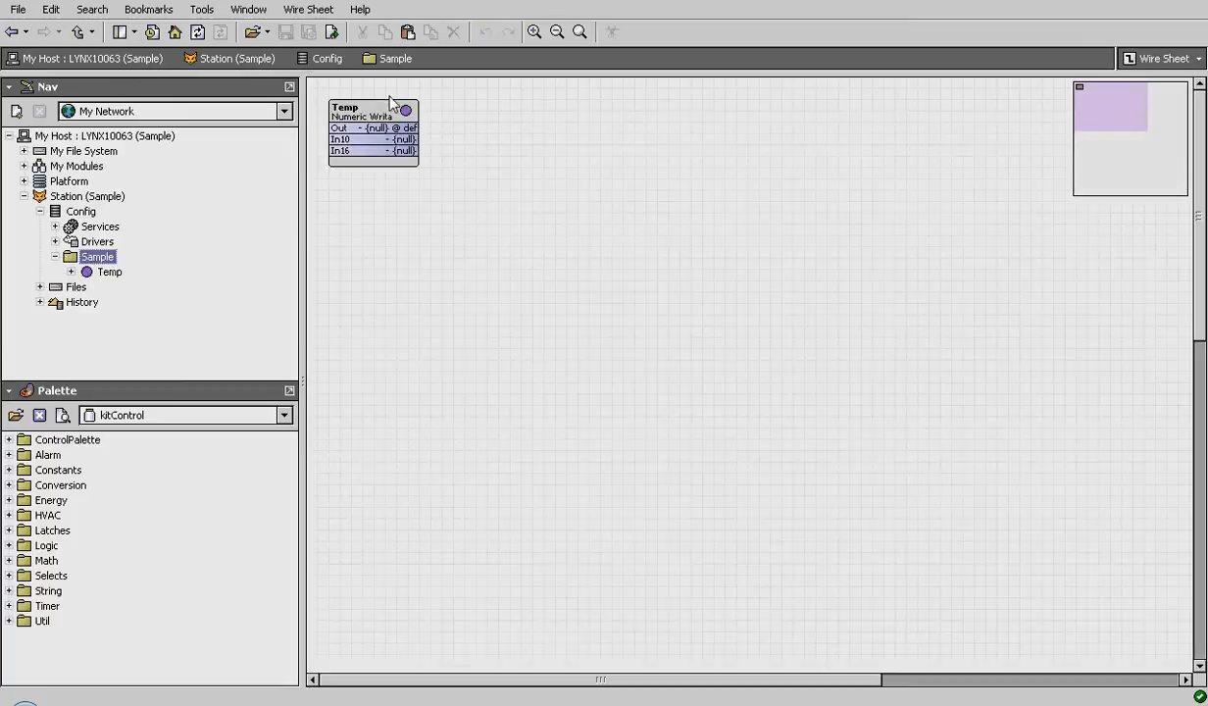
drag(393, 110, 653, 202)
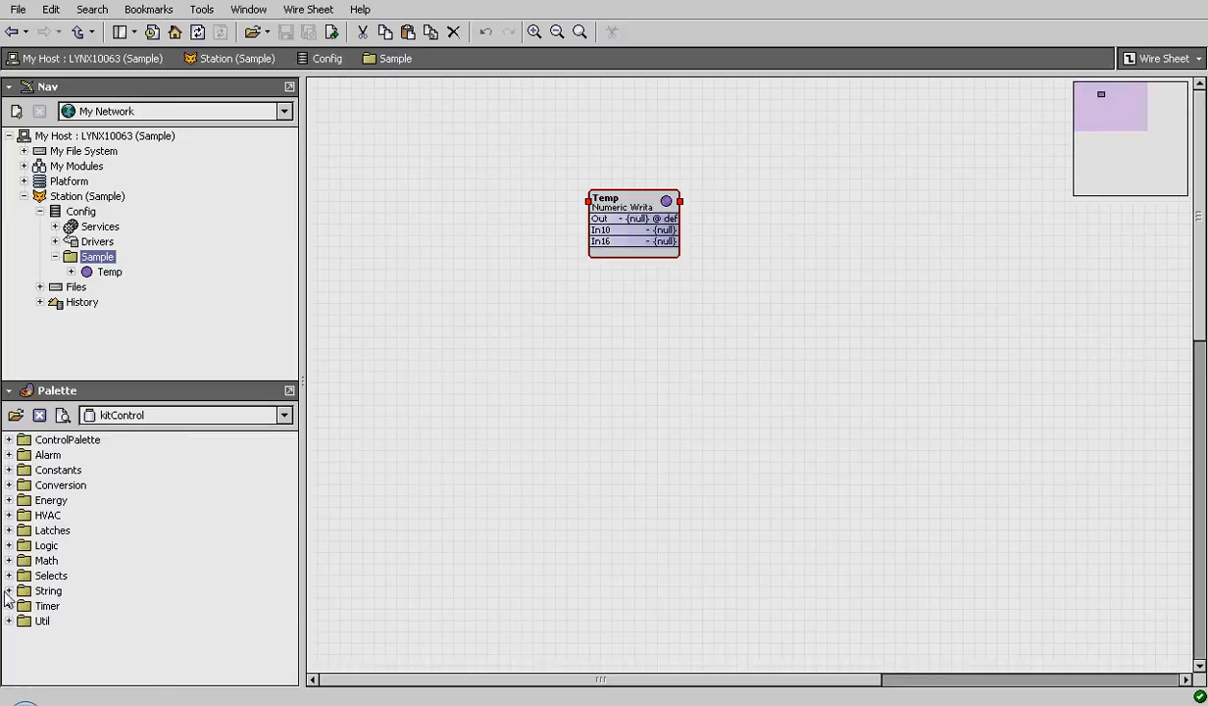
Step: Add a Ramp from kitControl's Util folder beside Temp, keeping its default name, and link its Out to Temp's In10
click(8, 621)
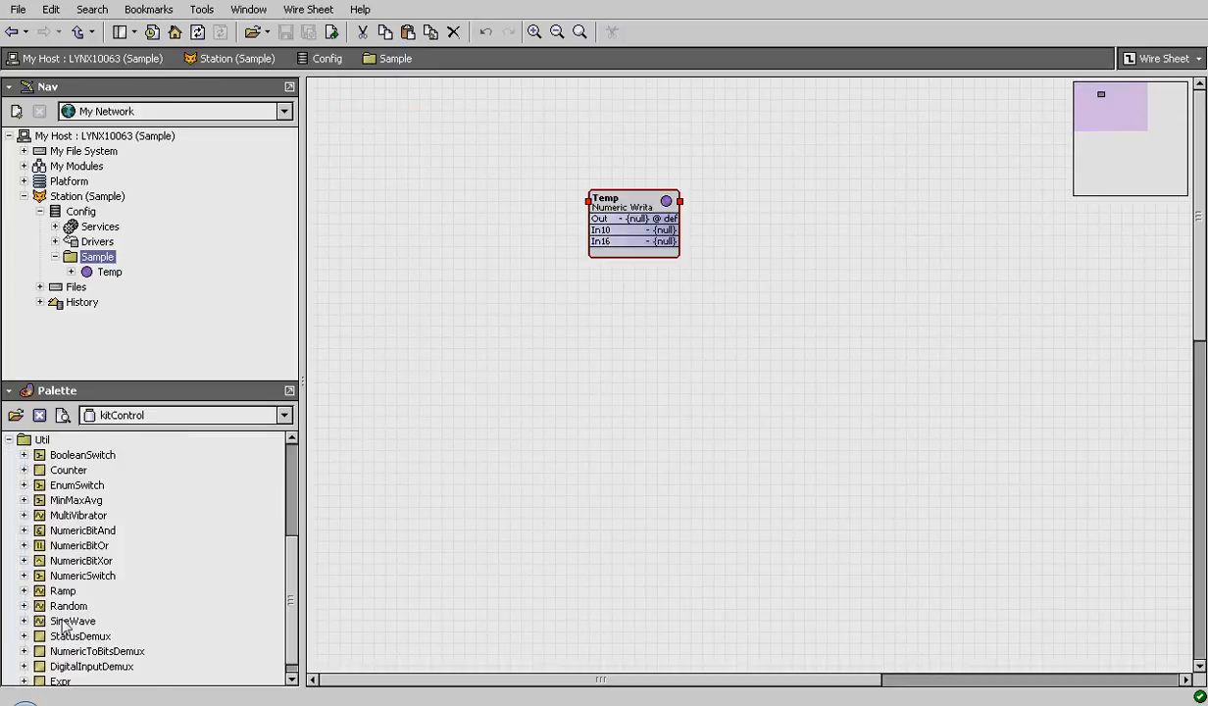
drag(49, 589, 420, 194)
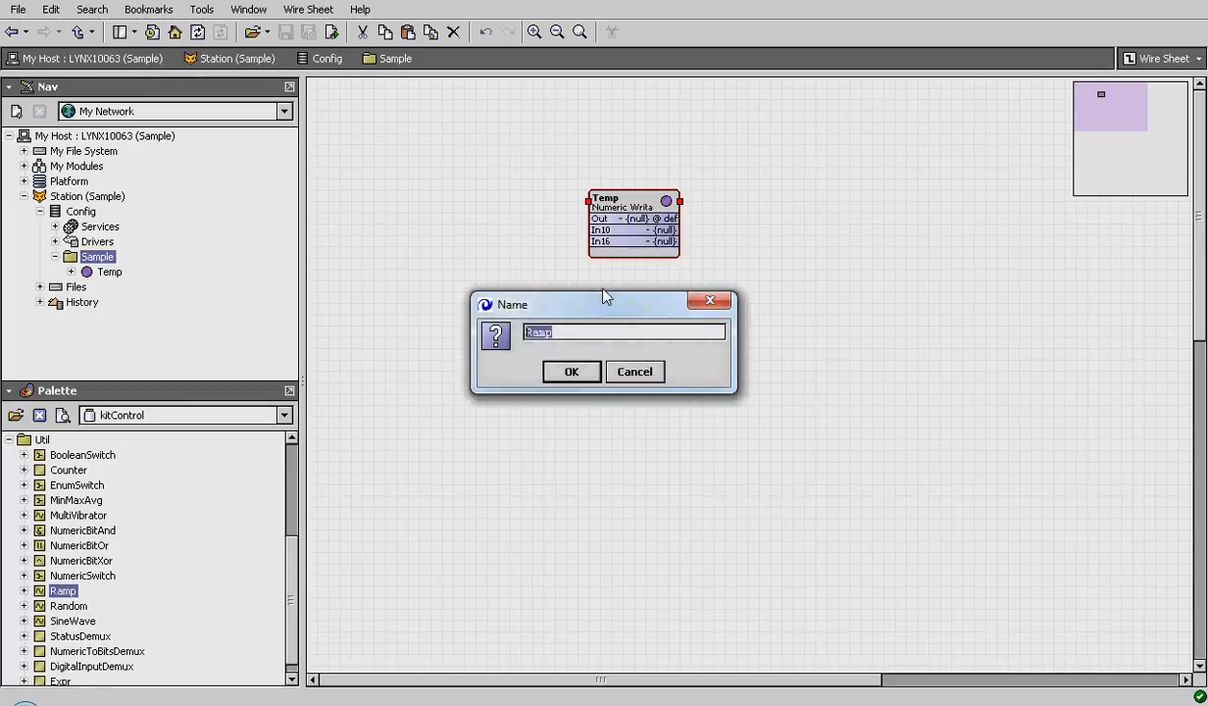
click(555, 369)
drag(510, 218, 595, 229)
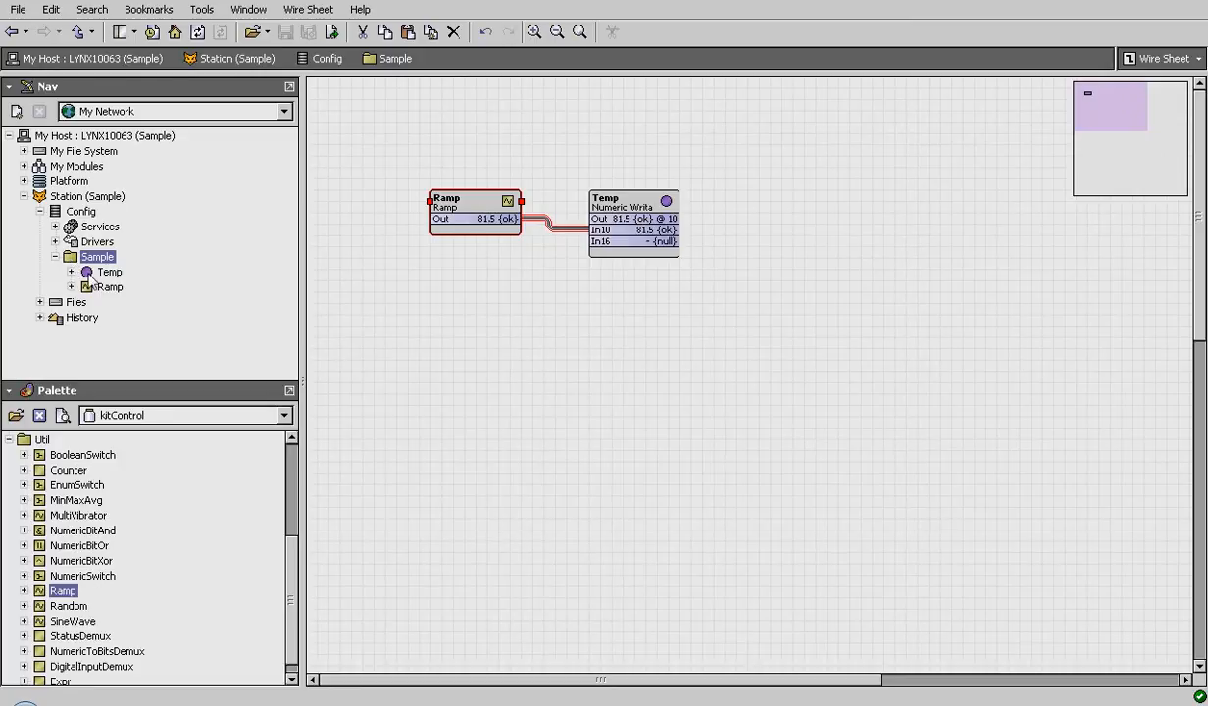
Step: Add the NumericCov extension from the history palette to the Temp point's property sheet, keeping its default name
double_click(95, 275)
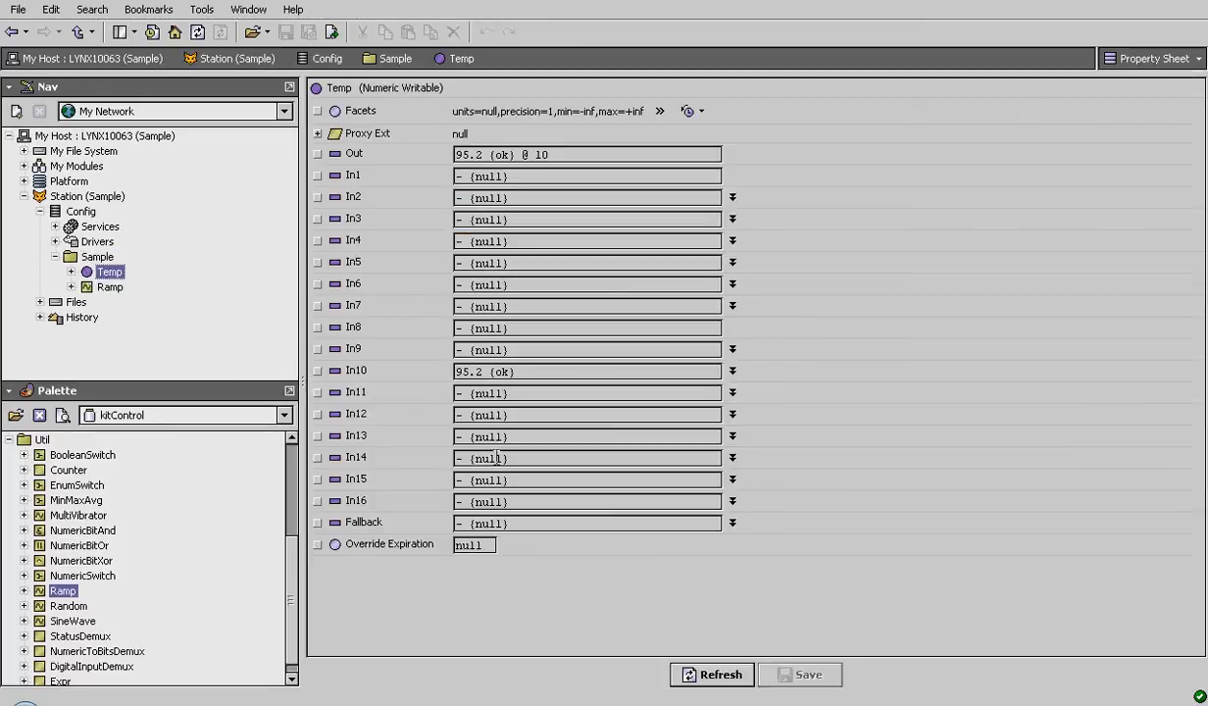
click(283, 415)
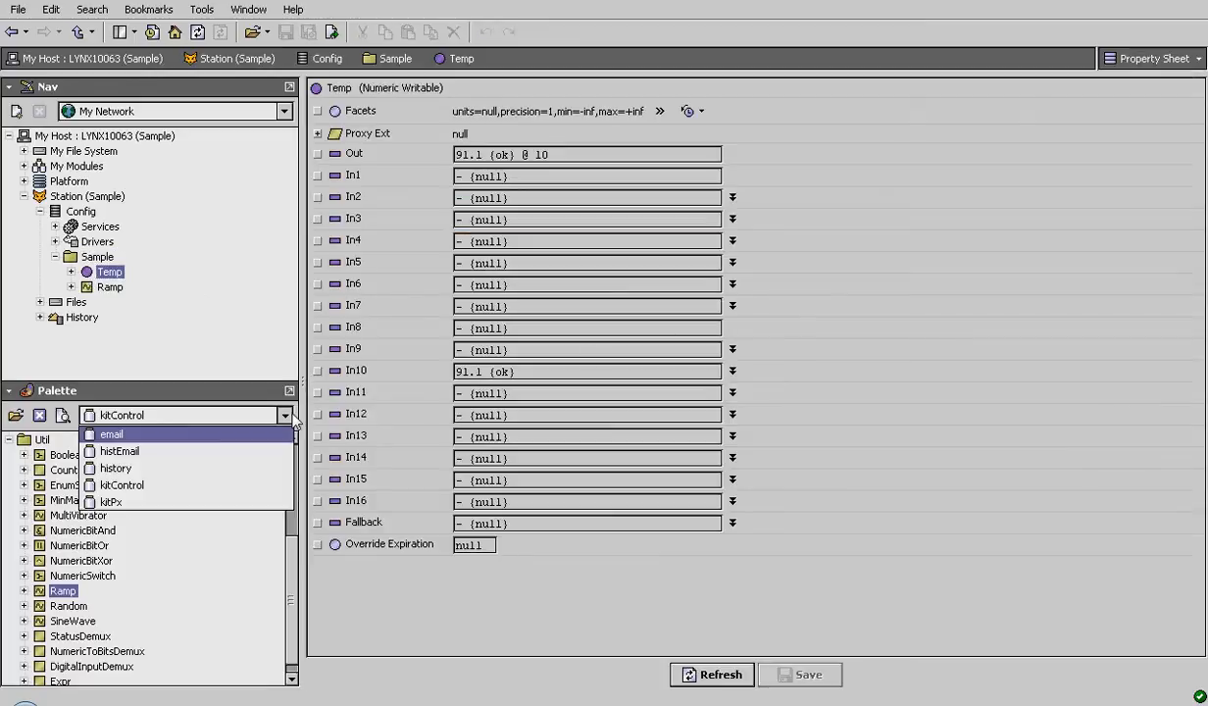
click(212, 475)
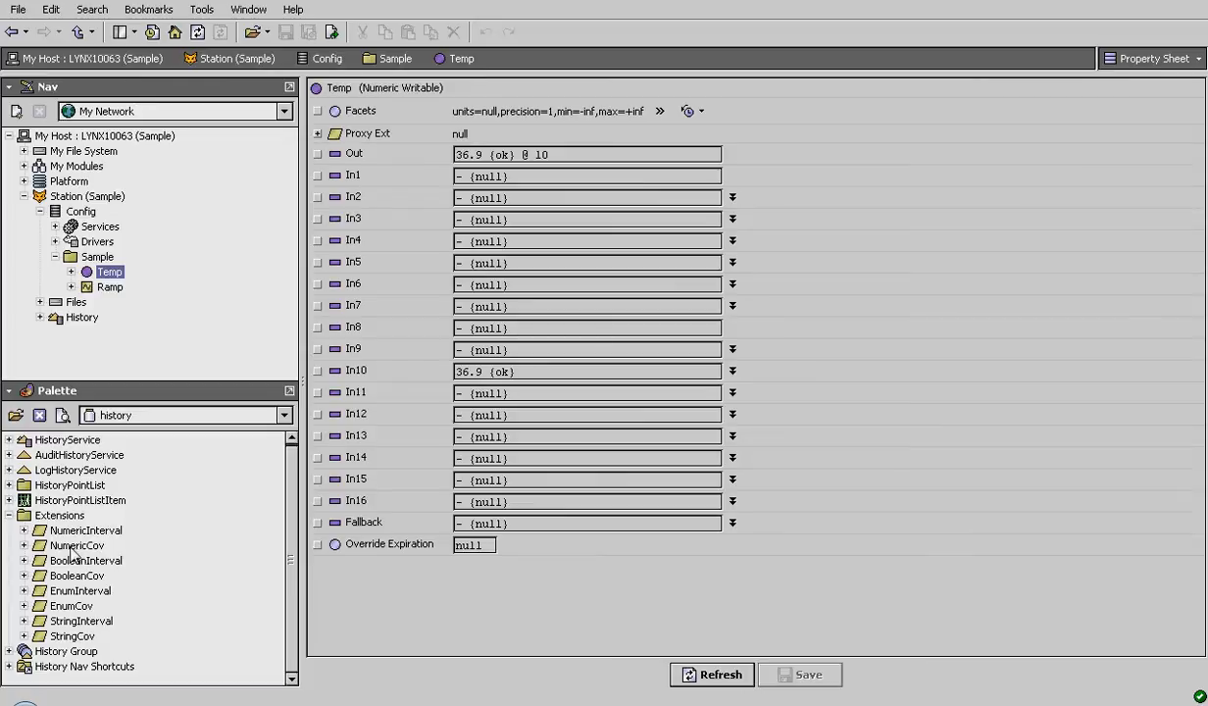
drag(71, 555, 374, 585)
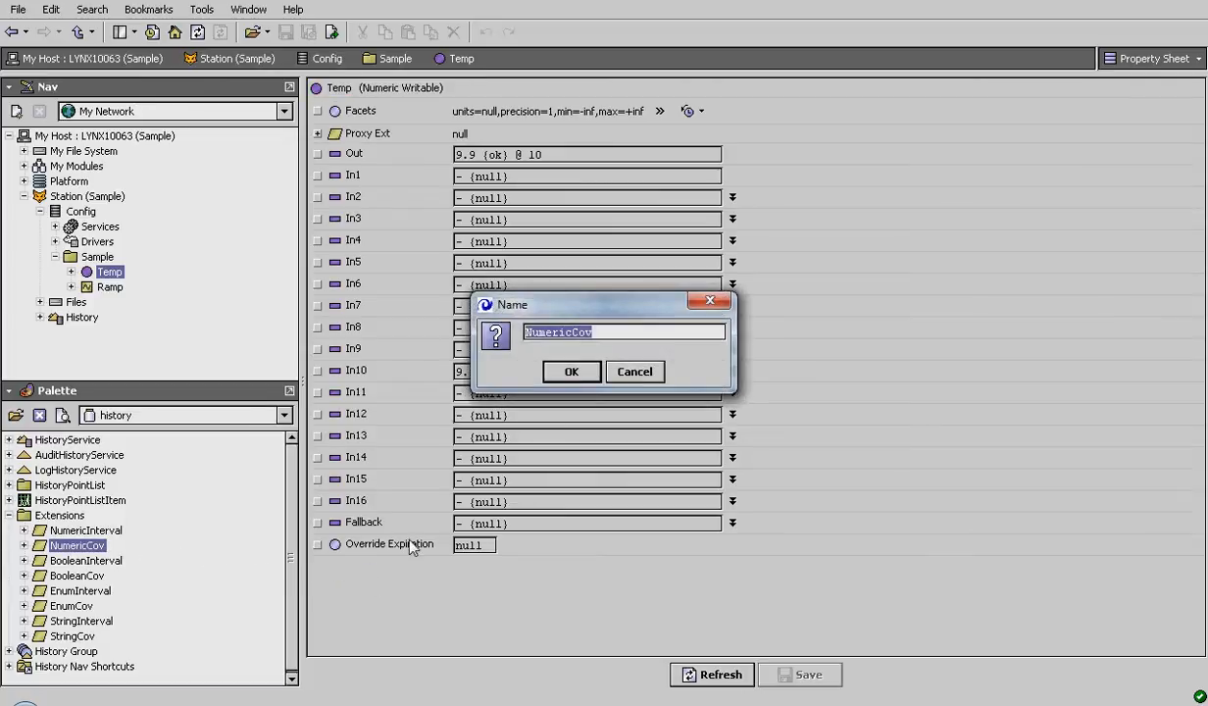
click(568, 376)
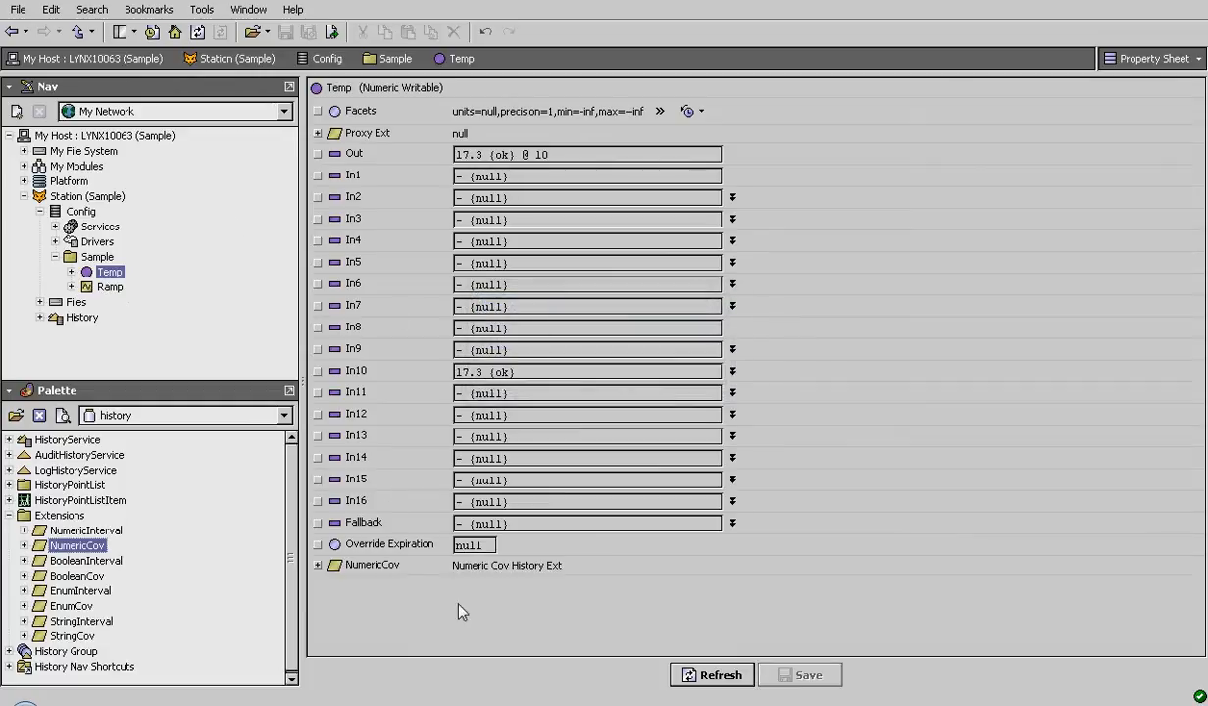
Step: Expand Temp's NumericCov extension and set Enabled to true
click(317, 566)
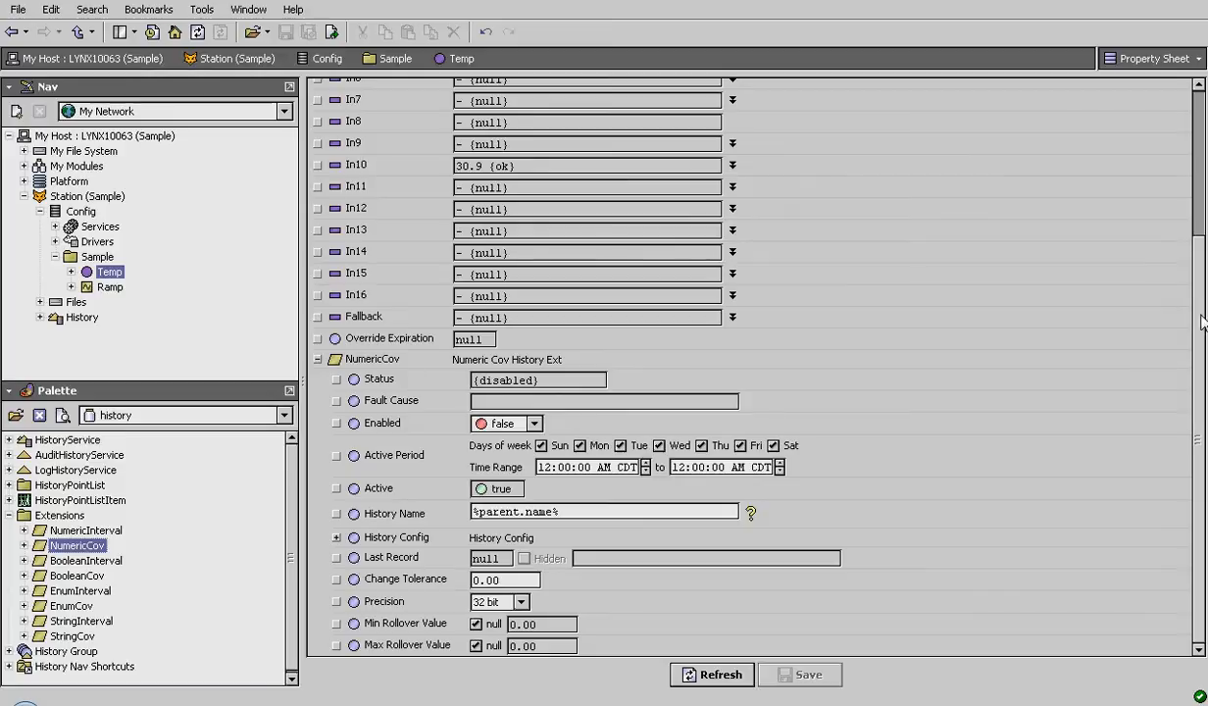
click(532, 424)
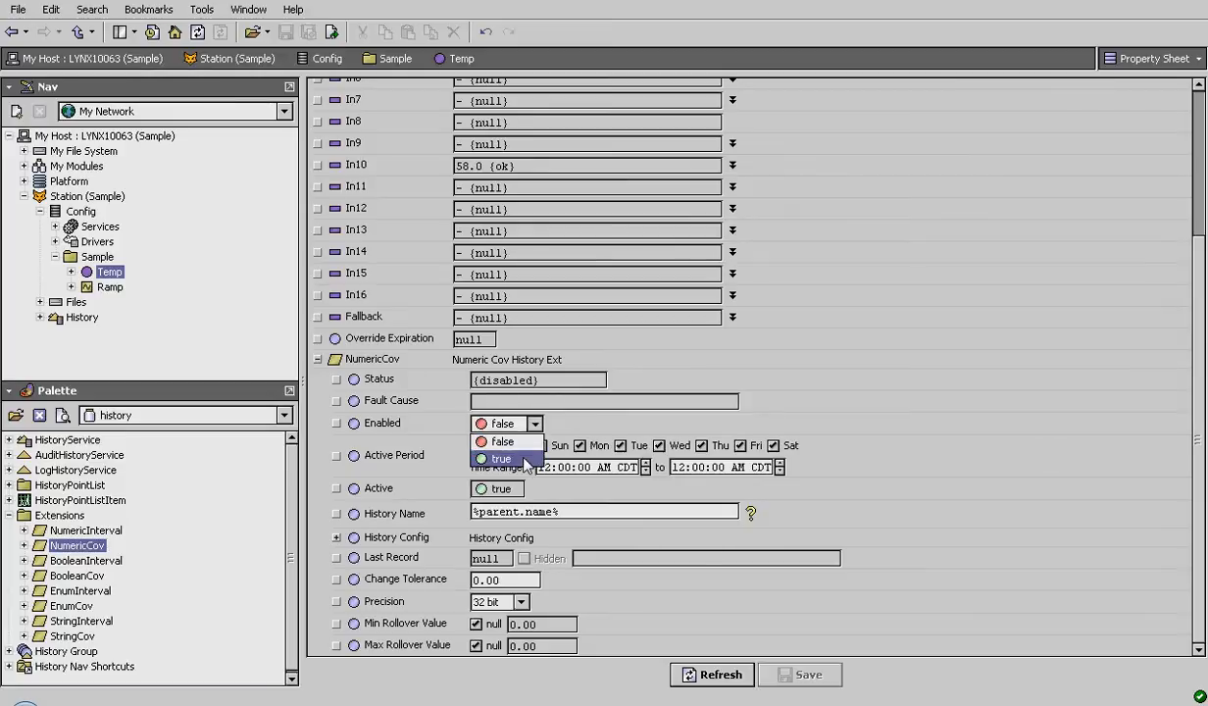
click(525, 461)
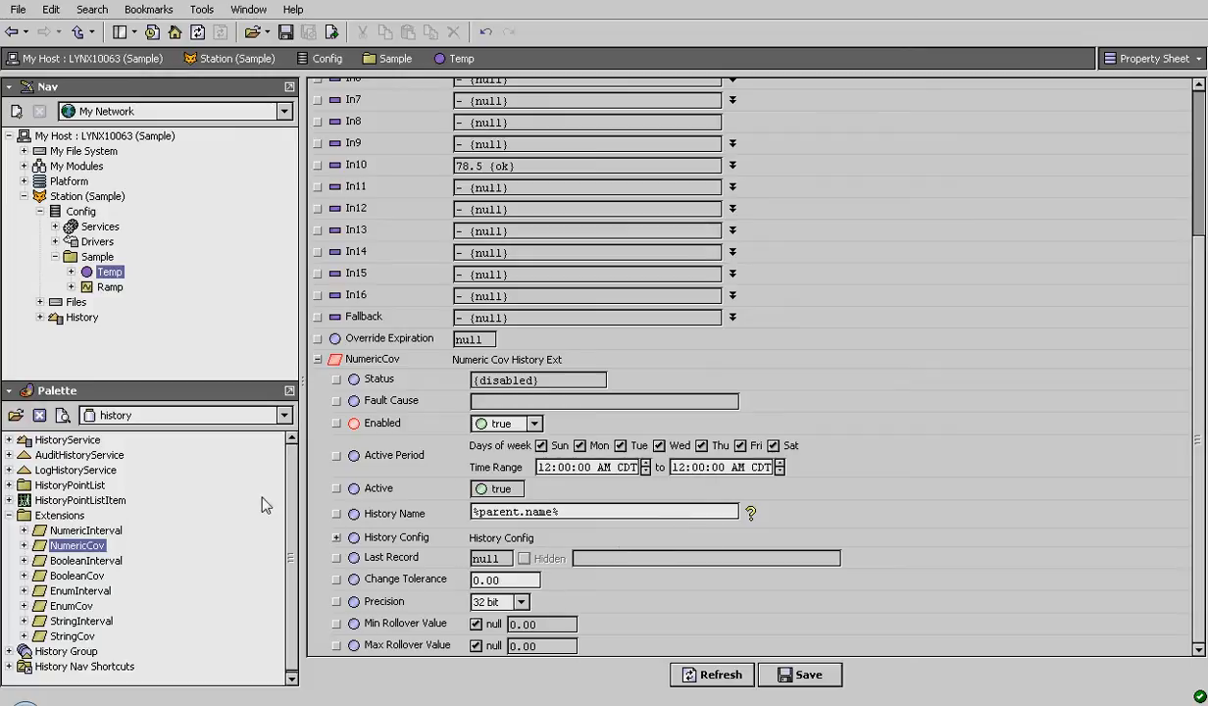
Step: Add a HistoryEmailTargetedExtension from the histEmail palette to Temp's NumericCov extension, keeping its default name
click(8, 516)
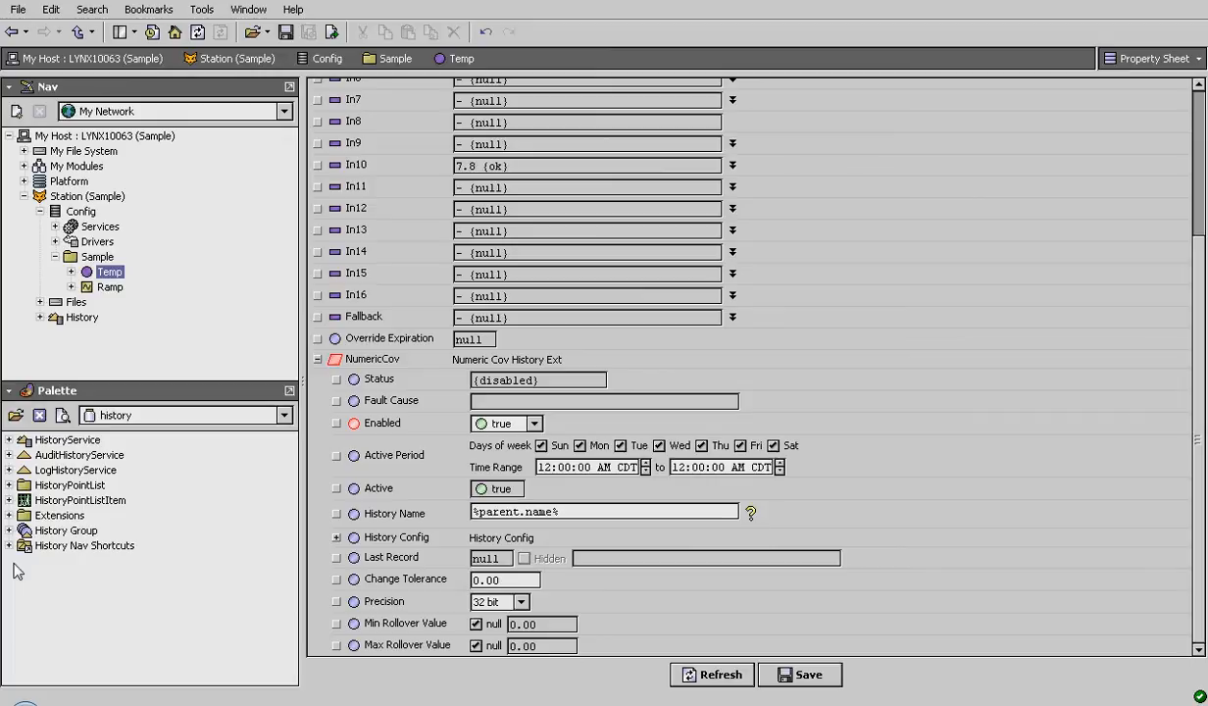
click(285, 416)
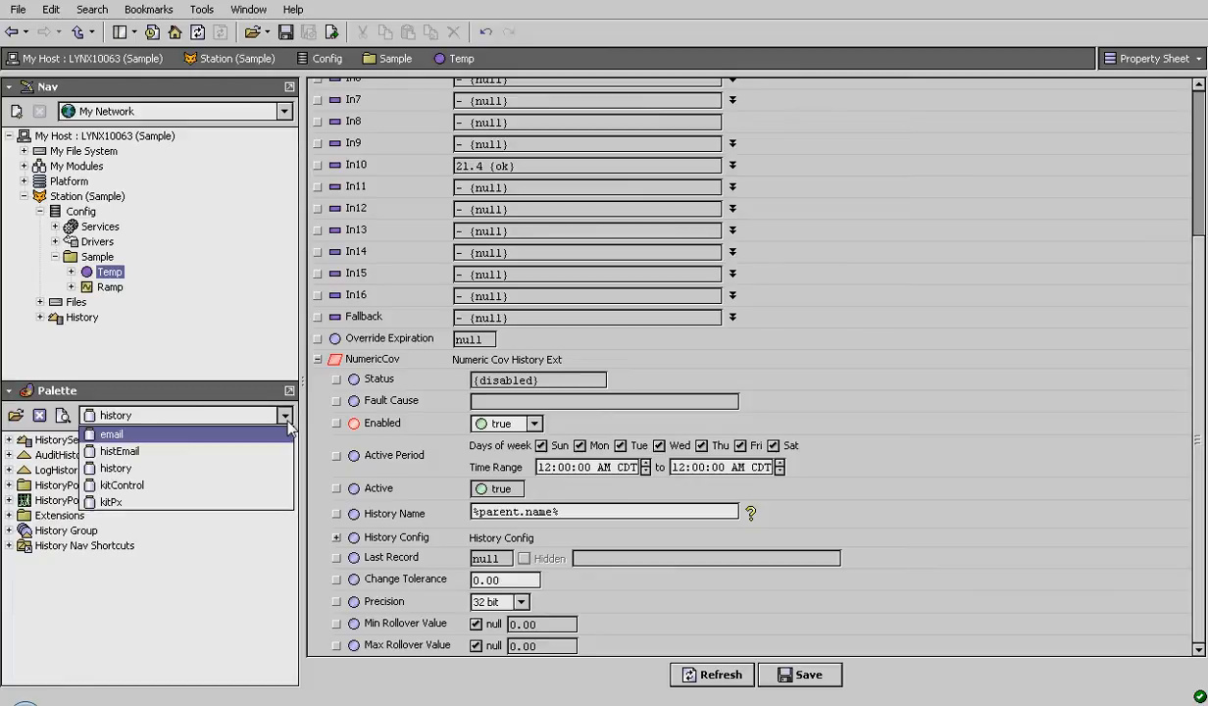
click(216, 453)
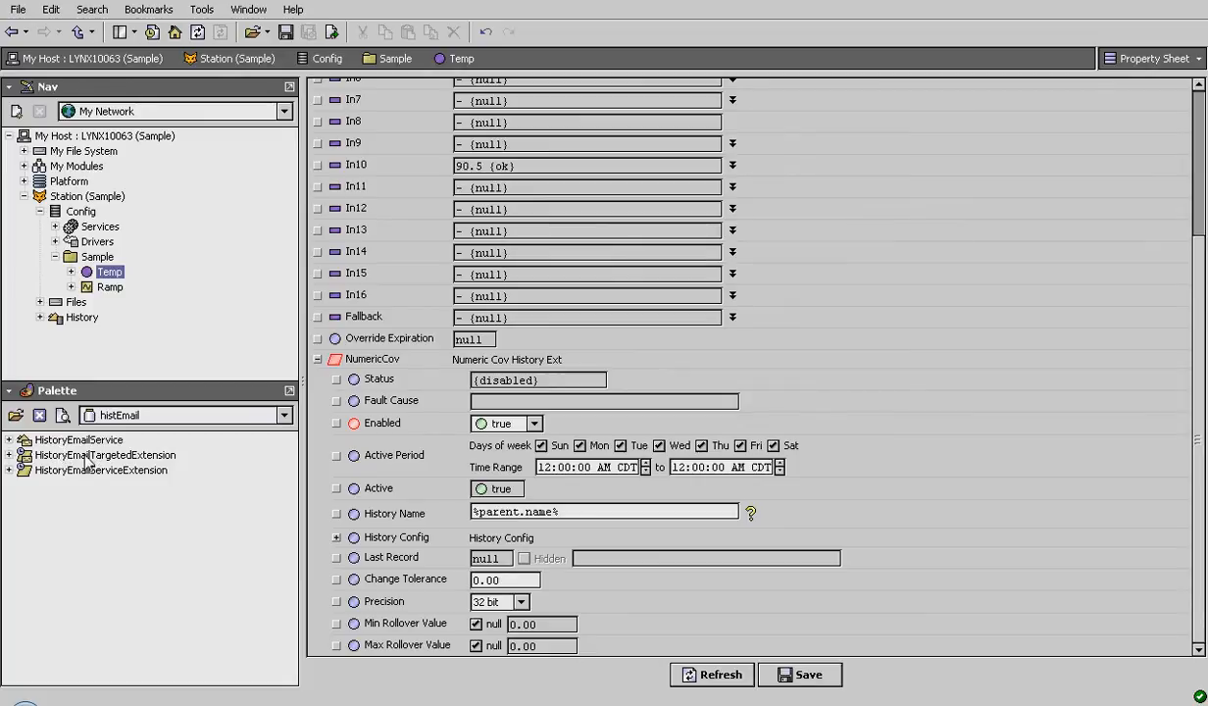
click(111, 274)
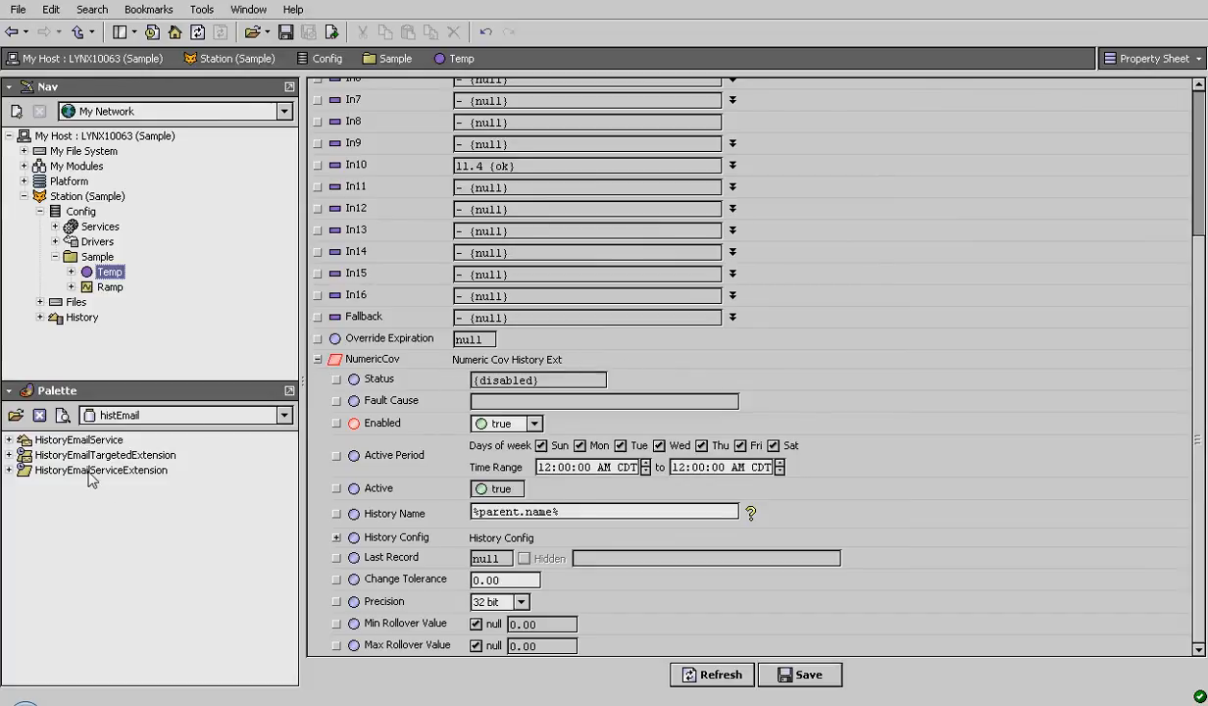
drag(105, 459, 387, 365)
click(580, 372)
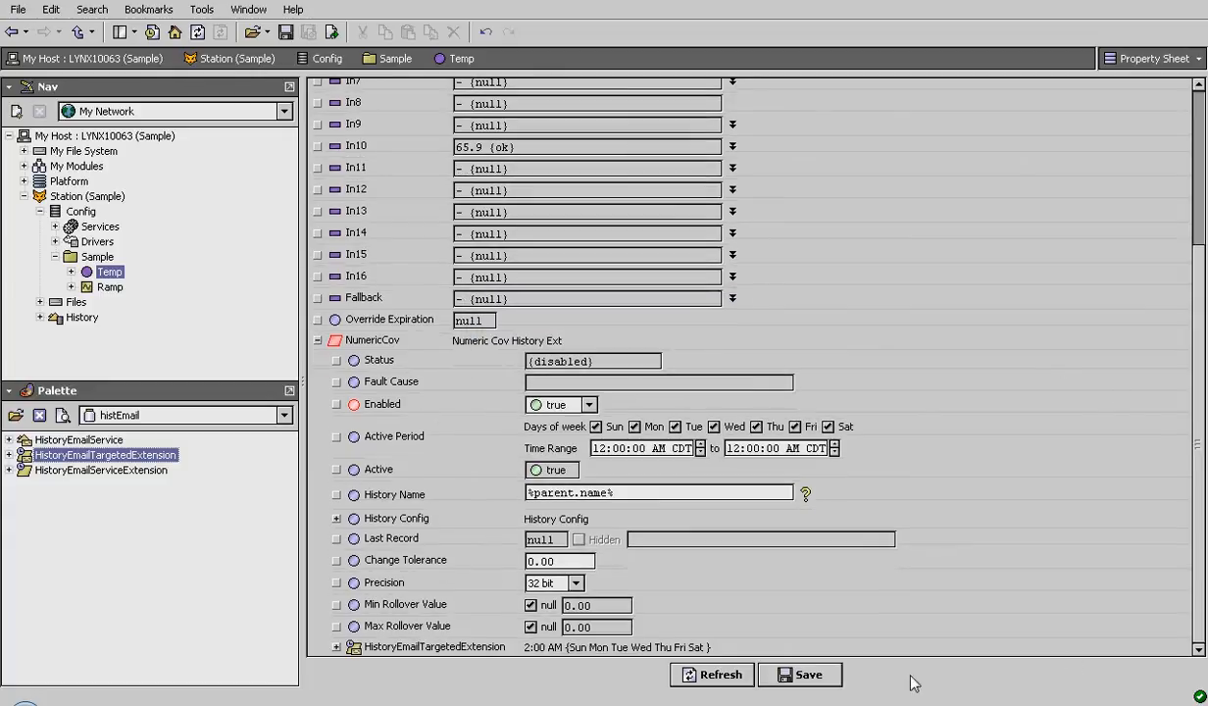
Step: Expand the HistoryEmailTargetedExtension, choose Daily as its trigger mode, and check the available email accounts
click(336, 647)
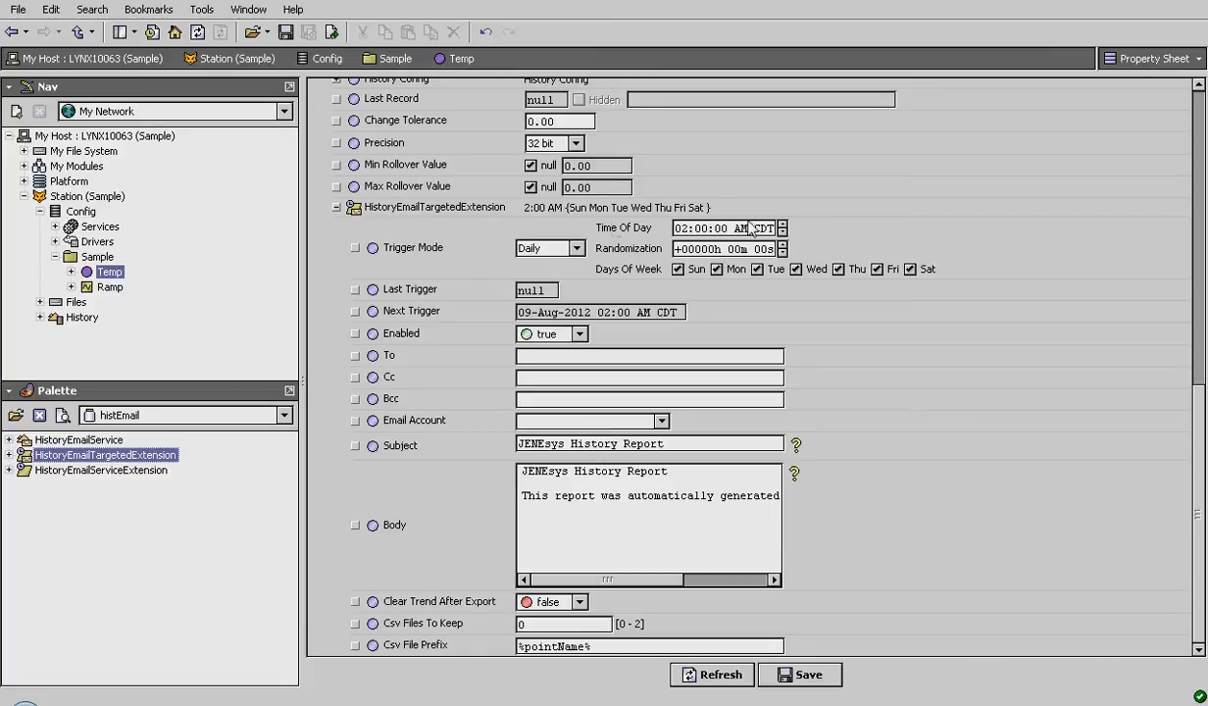
click(574, 252)
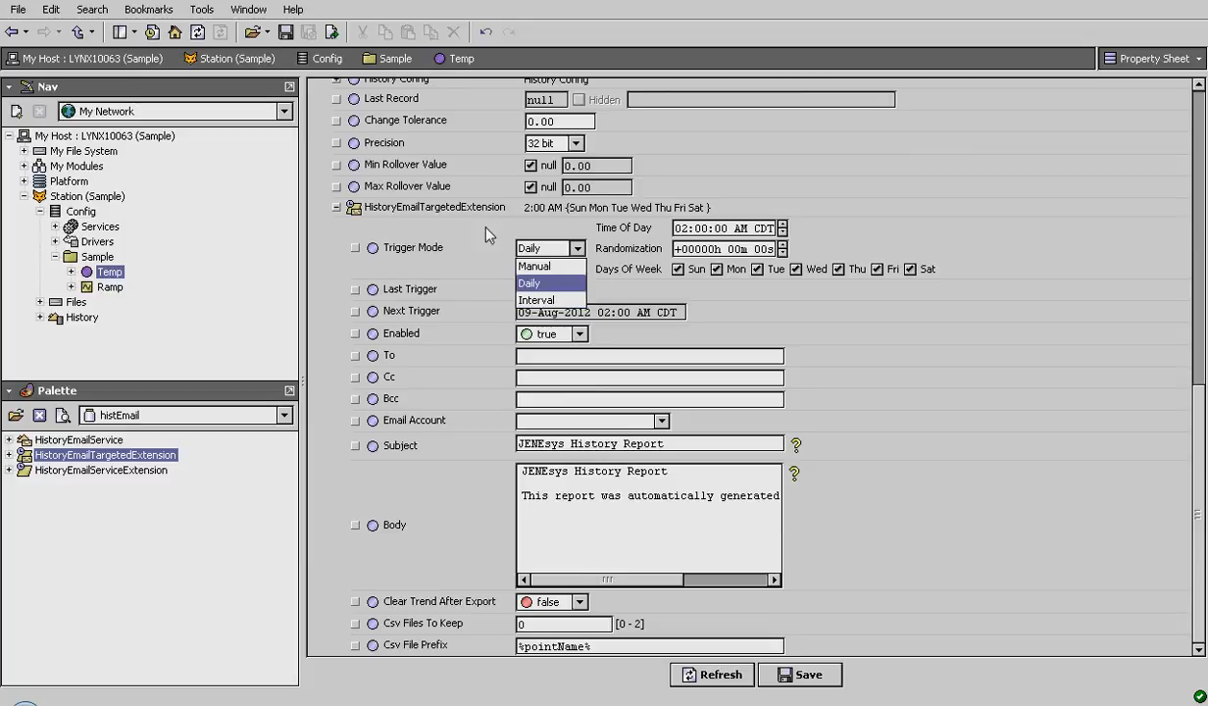
click(554, 284)
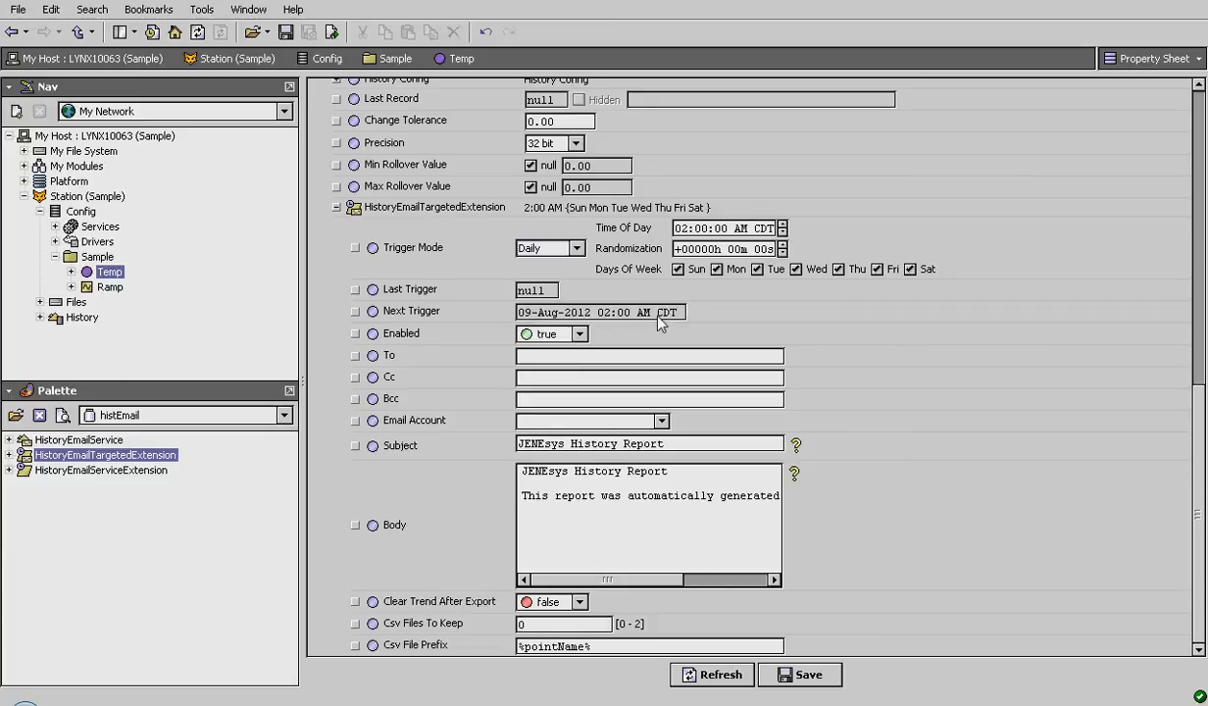
click(582, 355)
click(662, 424)
Step: Add an EmailService from the email palette to the station's Services, keeping its default name
click(55, 227)
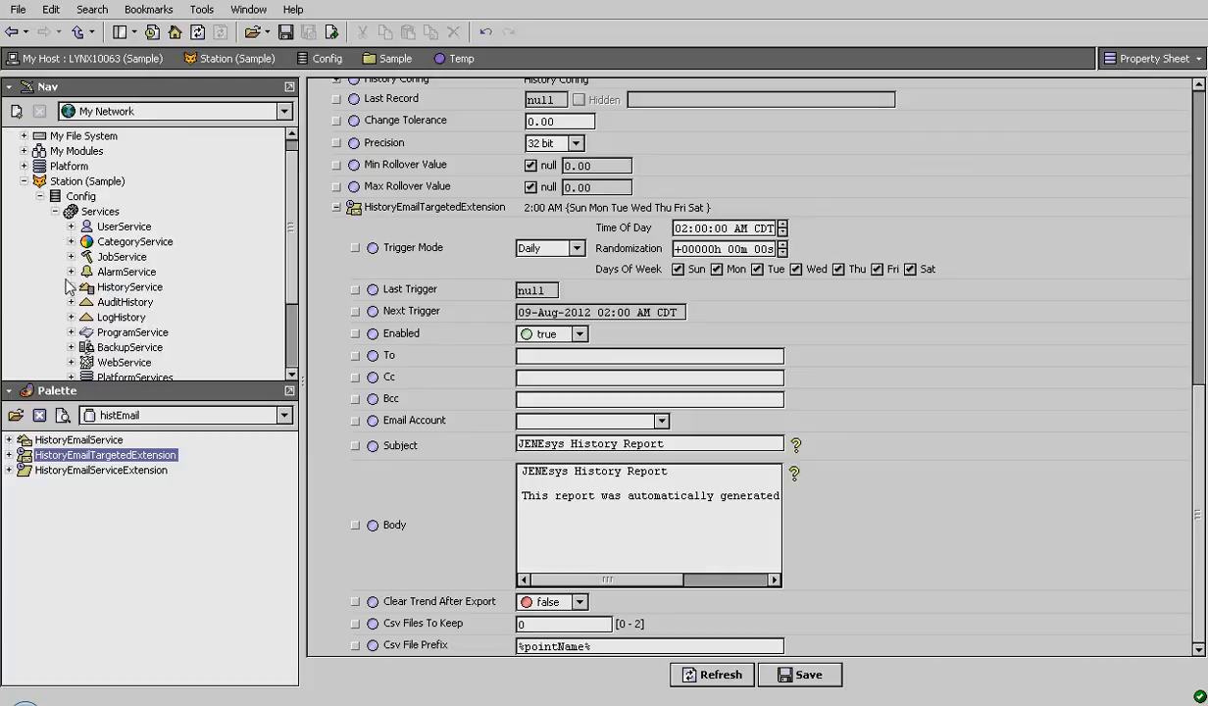
click(289, 415)
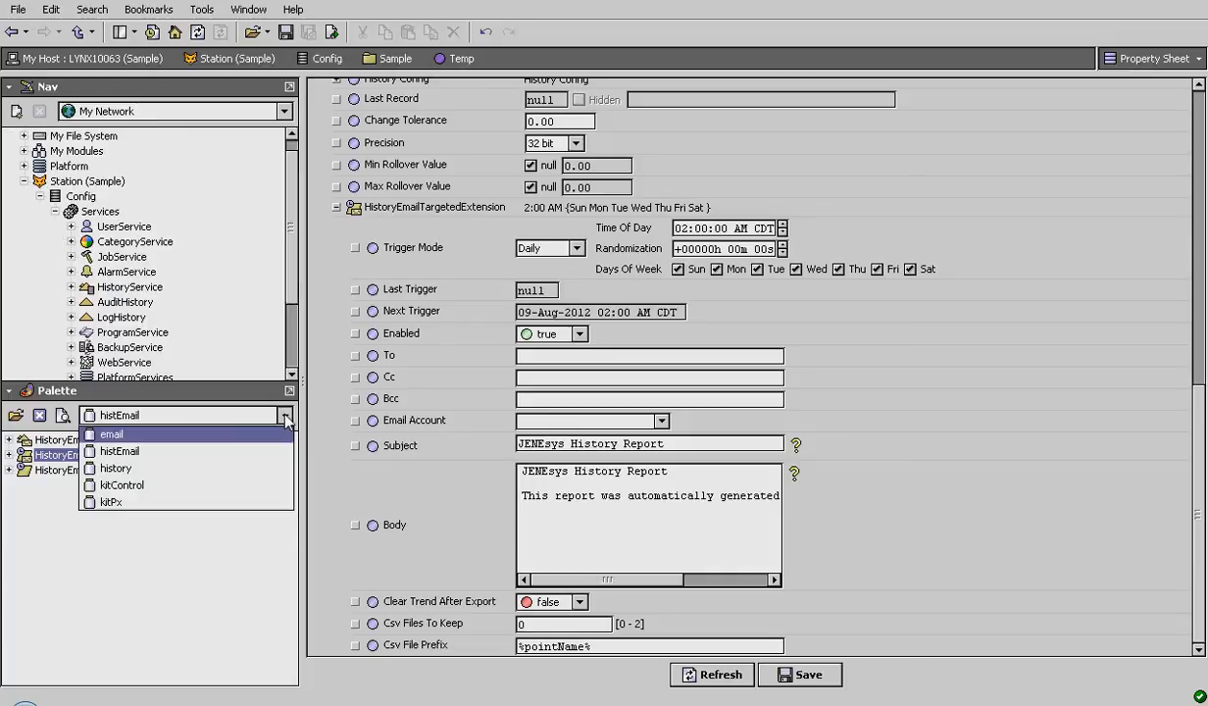
click(199, 438)
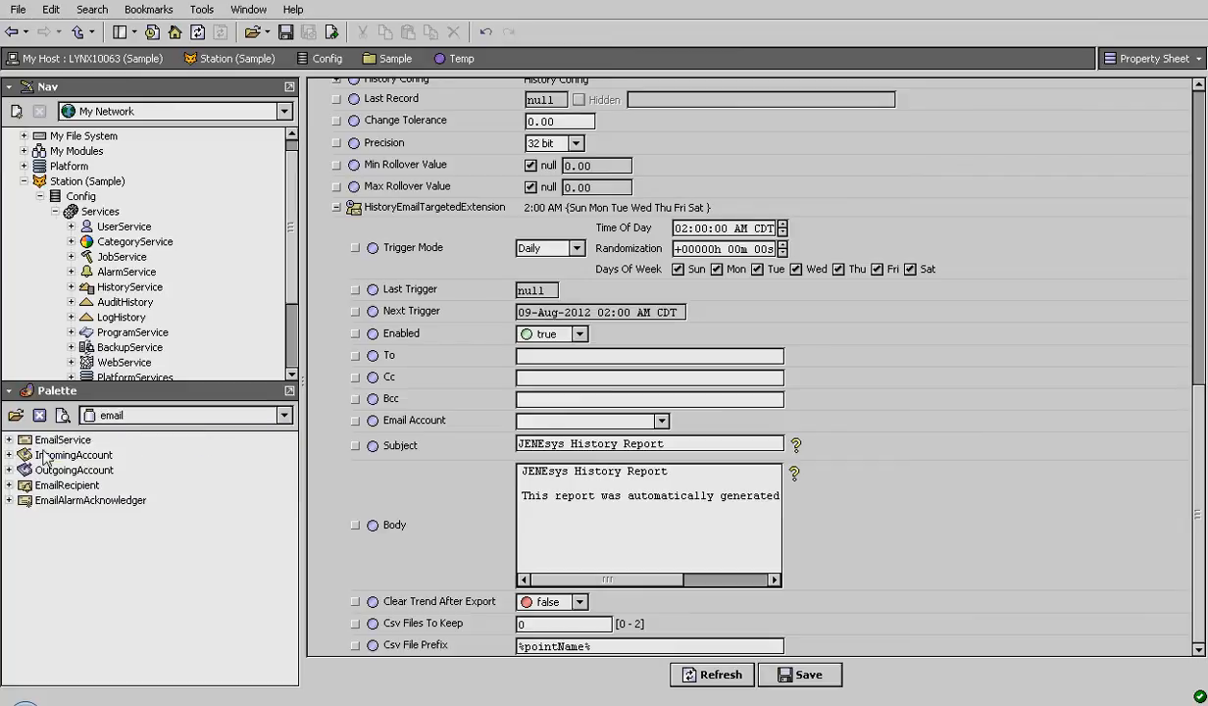
drag(63, 439, 102, 214)
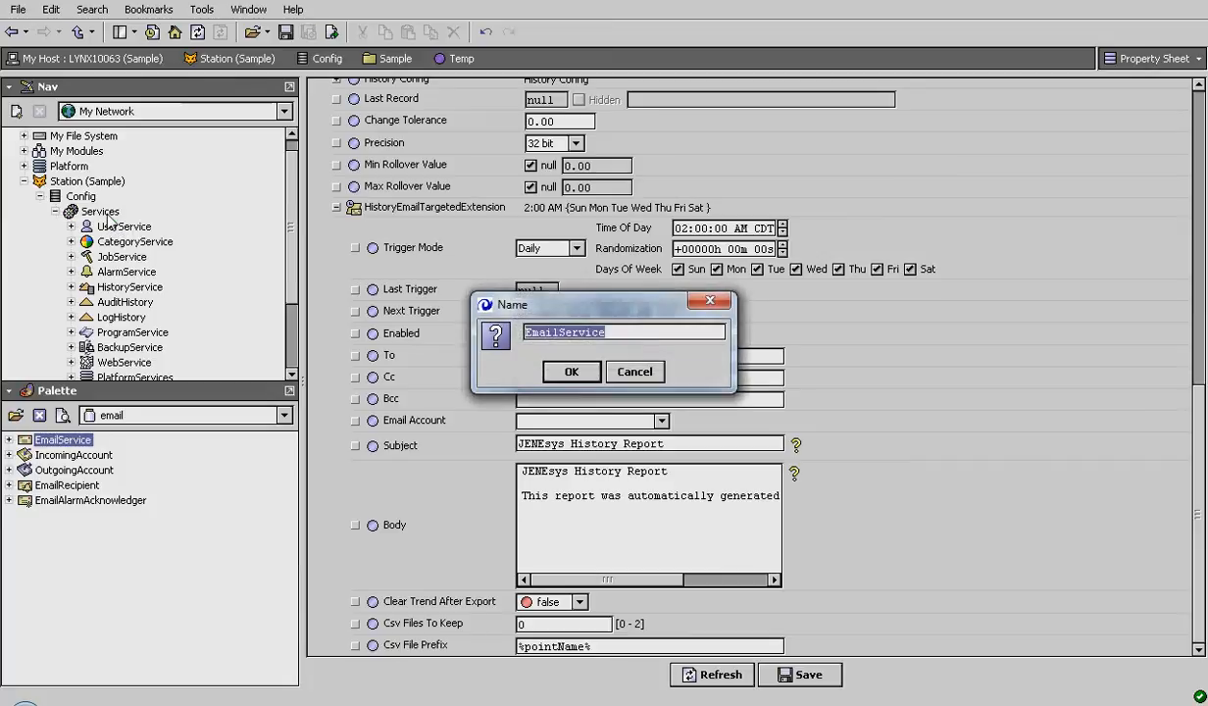
click(584, 373)
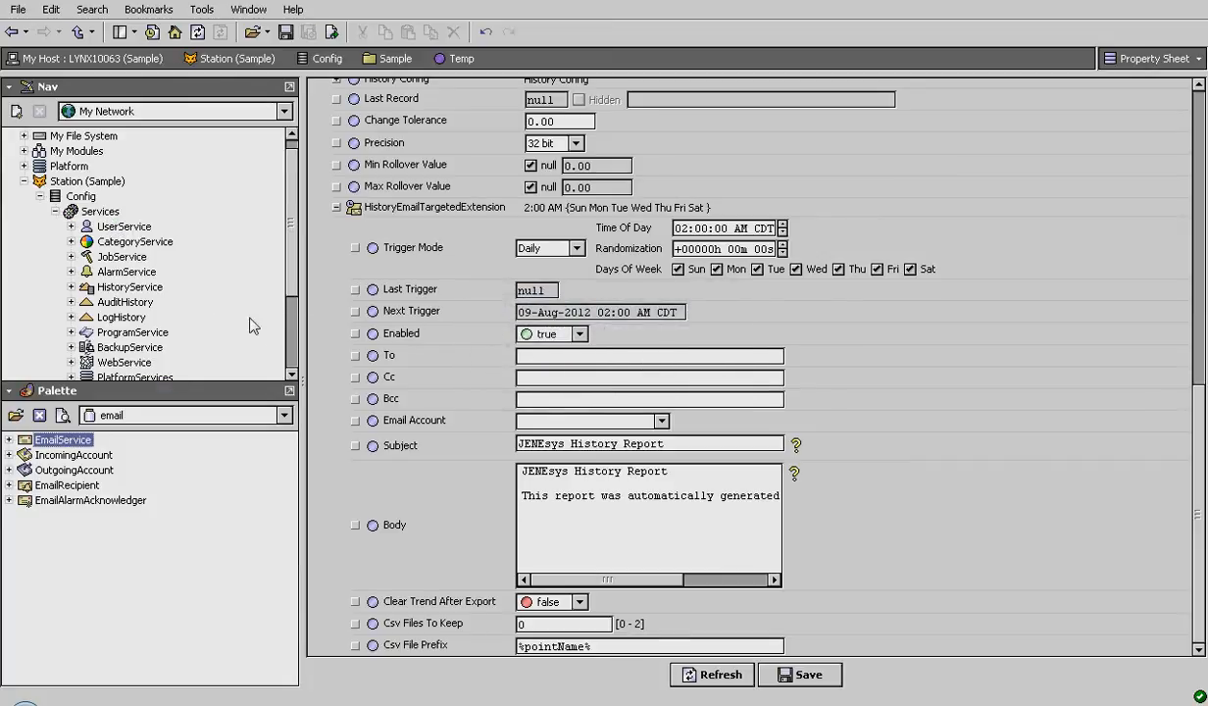
Step: Open the account manager of the new EmailService, saving the pending changes to Temp
scroll(279, 284, down, 2)
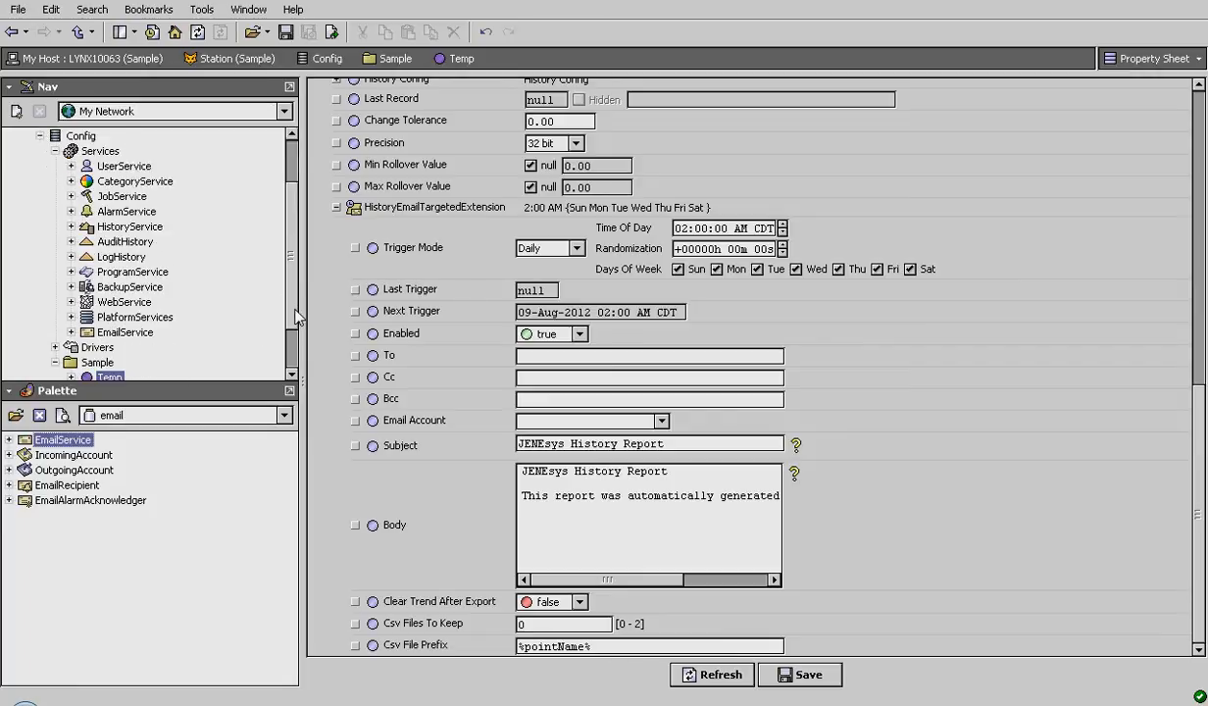
double_click(117, 331)
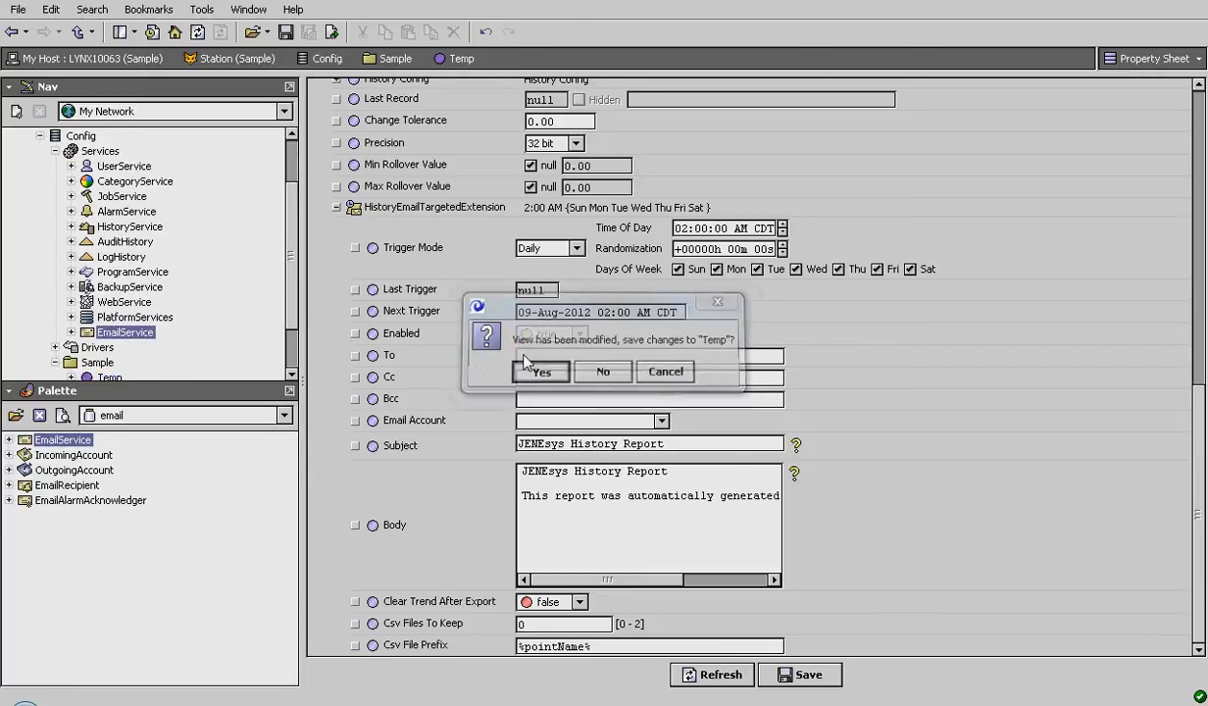
click(535, 371)
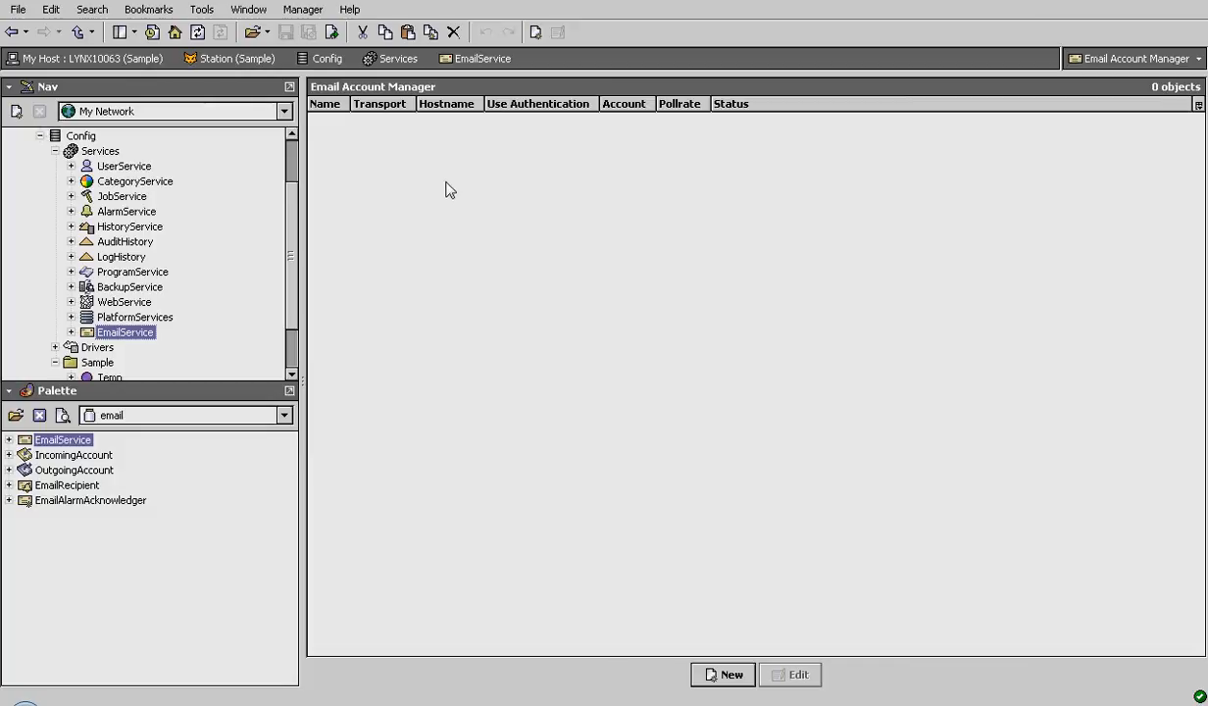
Step: Create one new Outgoing Account in the EmailService and set its Hostname to myhost.mycompany
click(733, 677)
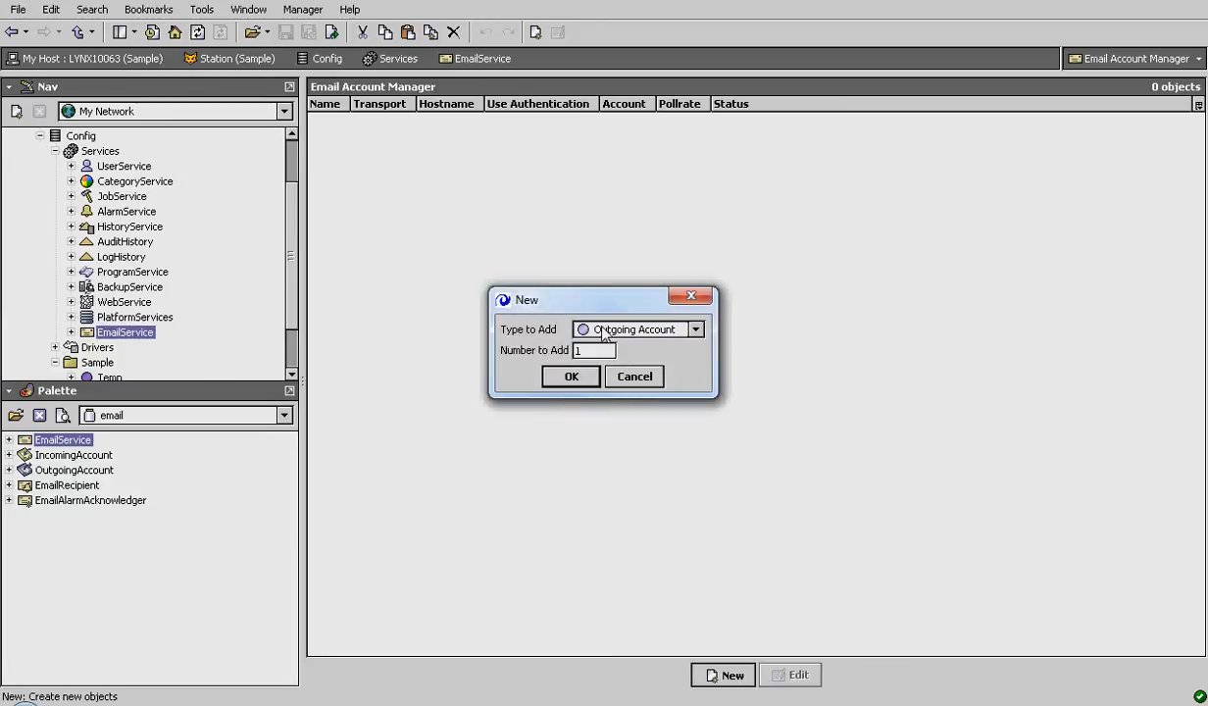
click(571, 376)
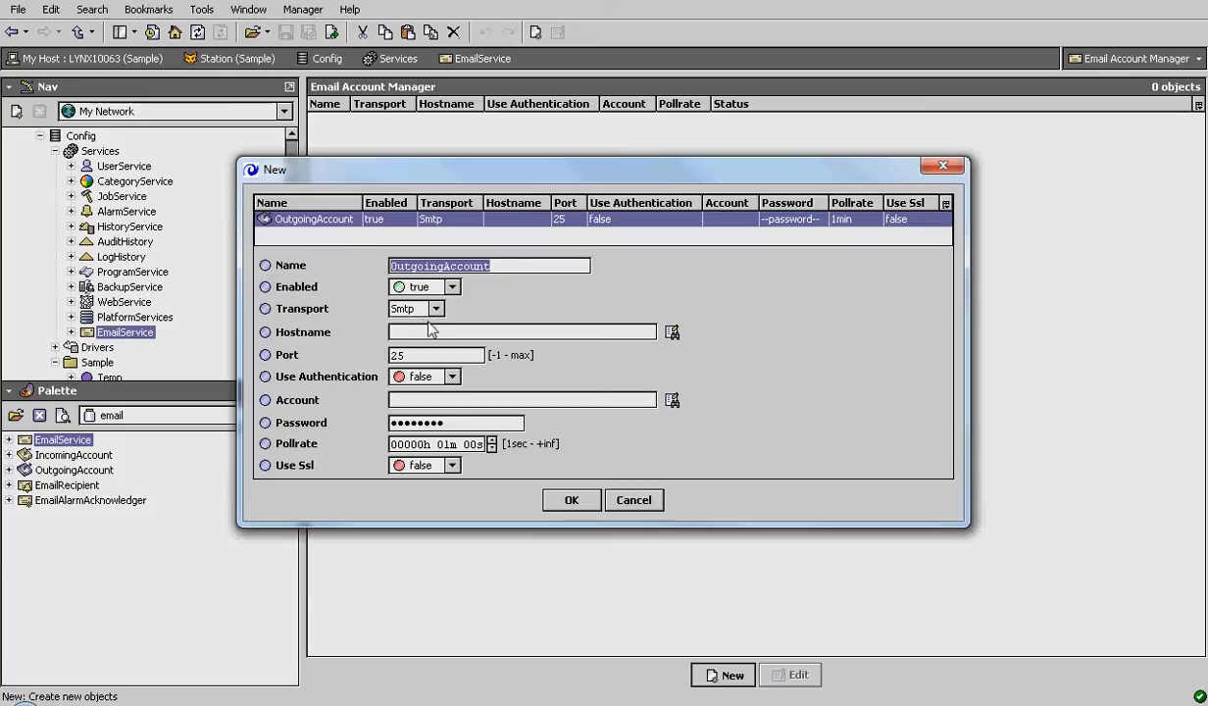
click(404, 328)
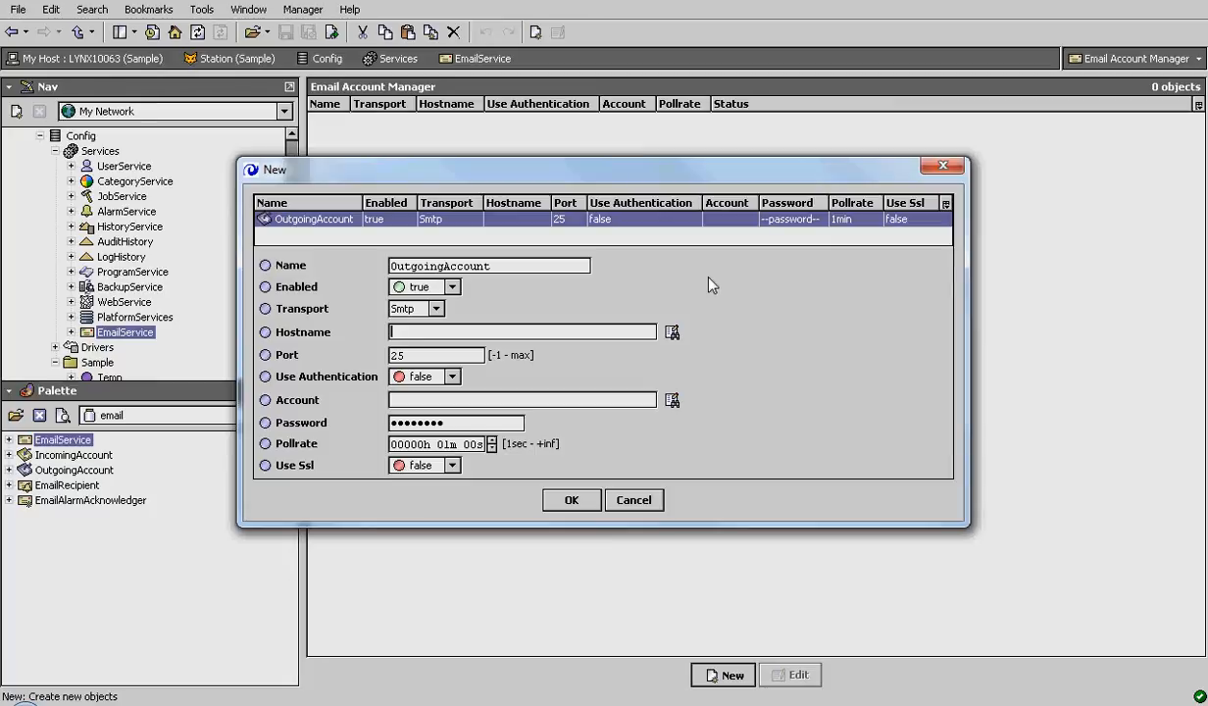
text(myhost.mycopa)
key(BackSpace)
key(BackSpace)
text(mpany)
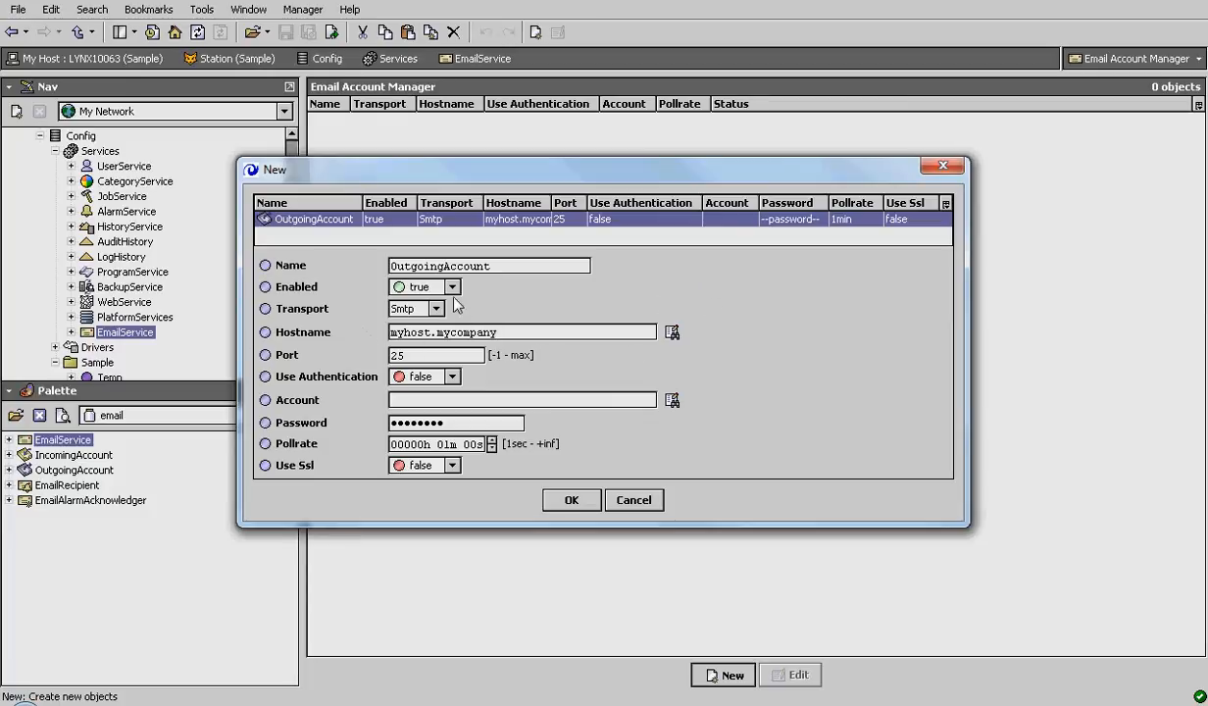
Step: Set Use Authentication to true, enter the account's email address in Account, and accept the new outgoing account
click(455, 378)
click(431, 409)
text(myAc)
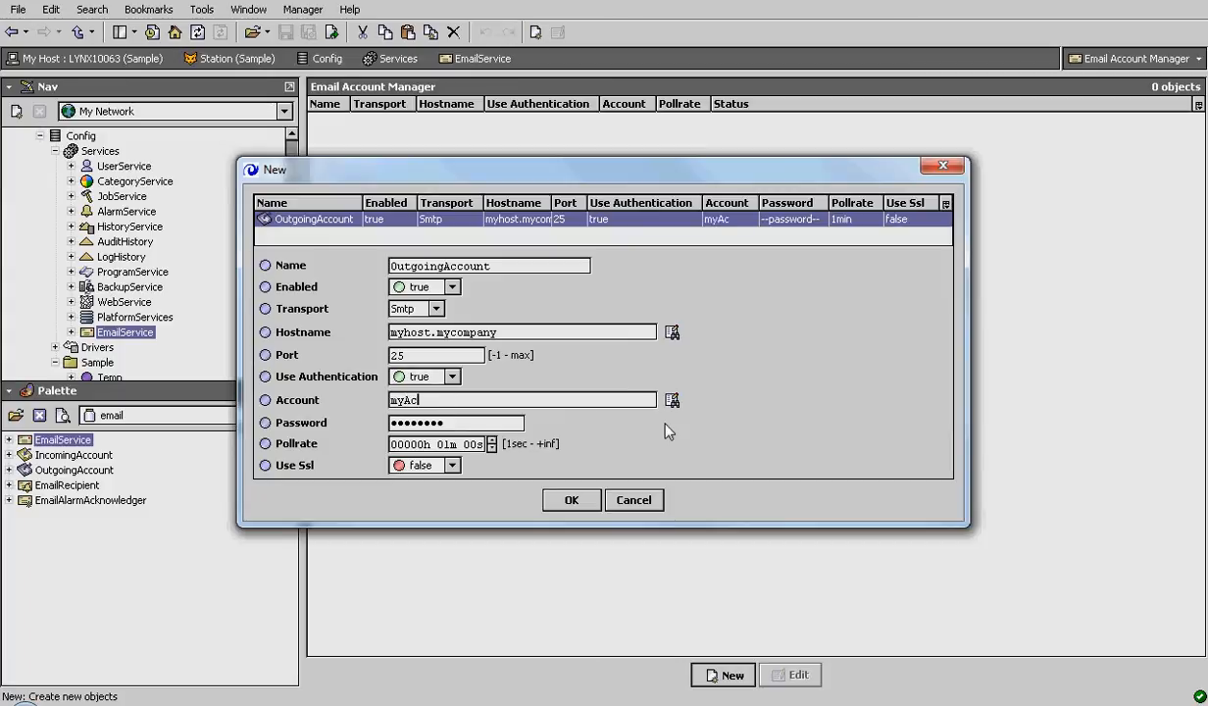
text(coujht)
key(BackSpace)
key(BackSpace)
key(BackSpace)
text(nt)
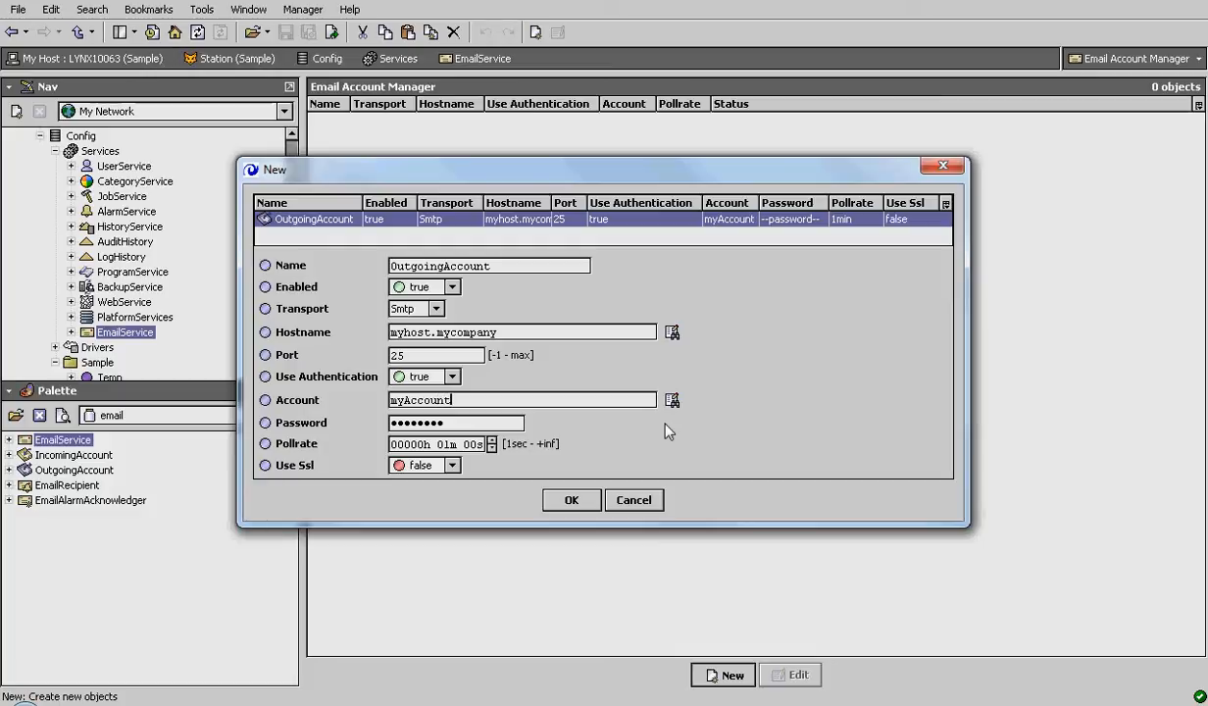
text(@mycompany.com)
key(Tab)
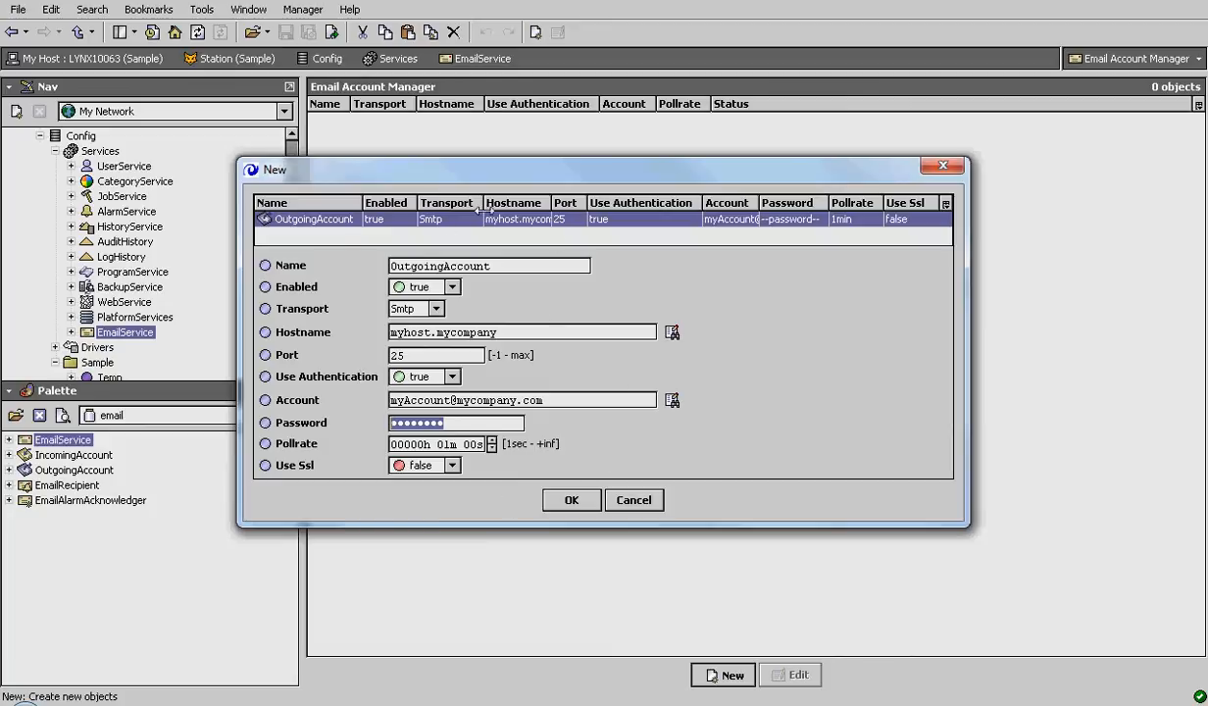
click(568, 501)
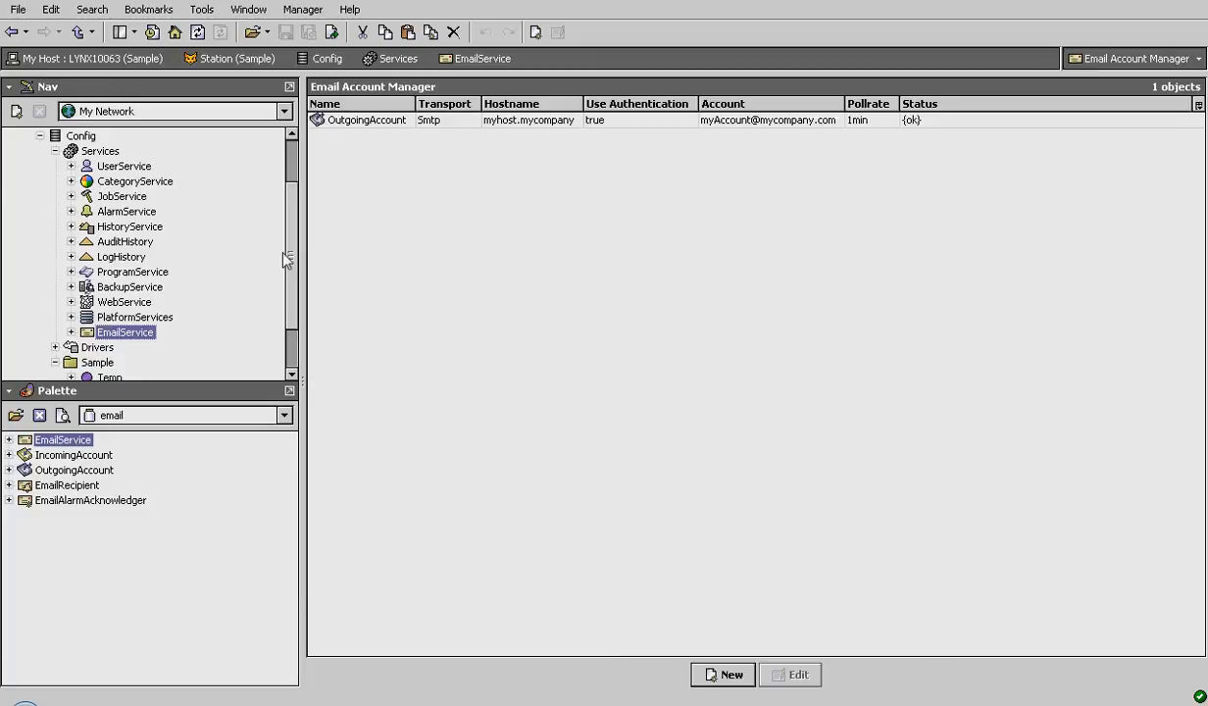
Step: Reopen Temp's property sheet and enter the recipient's email address in the To field of its HistoryEmailTargetedExtension
scroll(291, 262, down, 2)
double_click(111, 317)
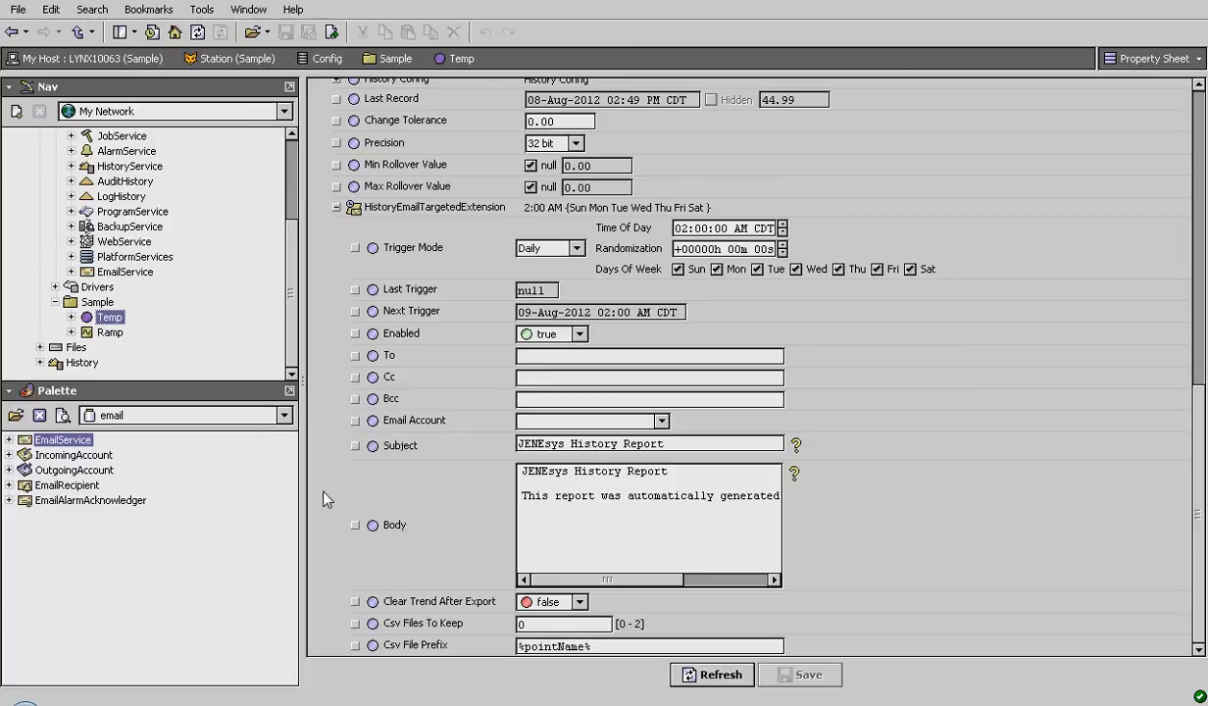
double_click(397, 208)
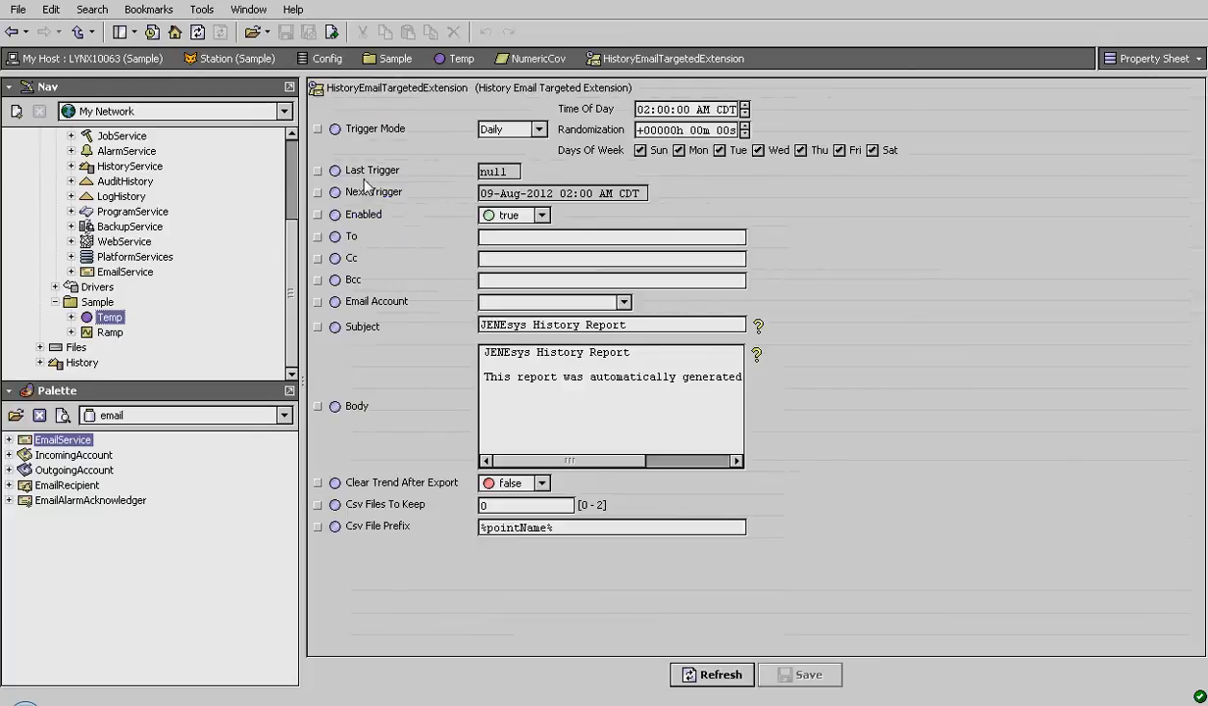
click(12, 31)
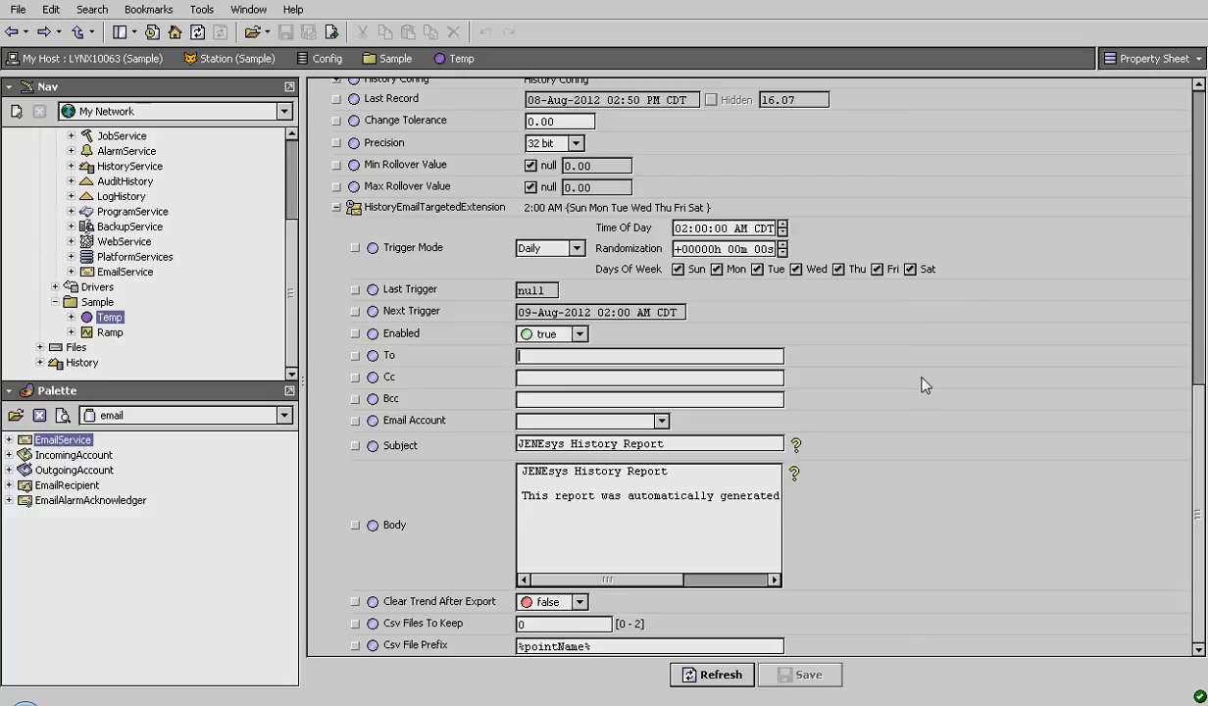
text(you.guys@yourcompany.com)
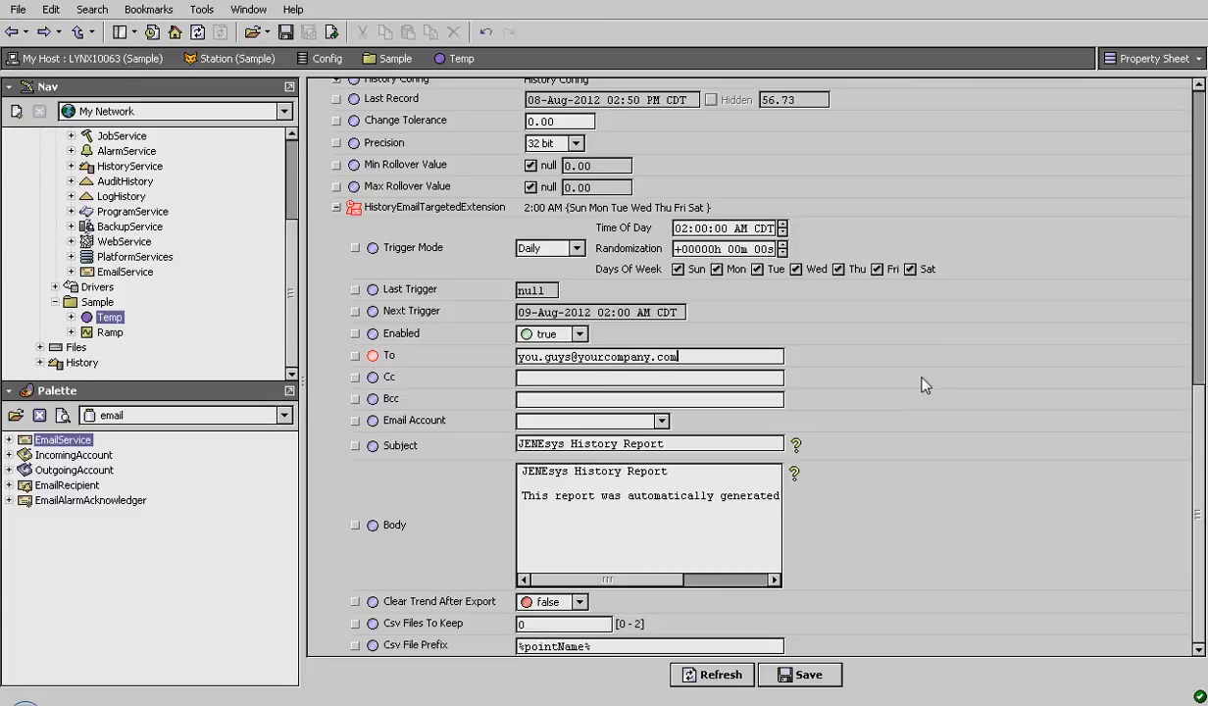
key(Tab)
key(Tab)
key(Tab)
Step: Set the extension's Email Account to OutgoingAccount and append "- Temp Point History" to its Subject
click(662, 421)
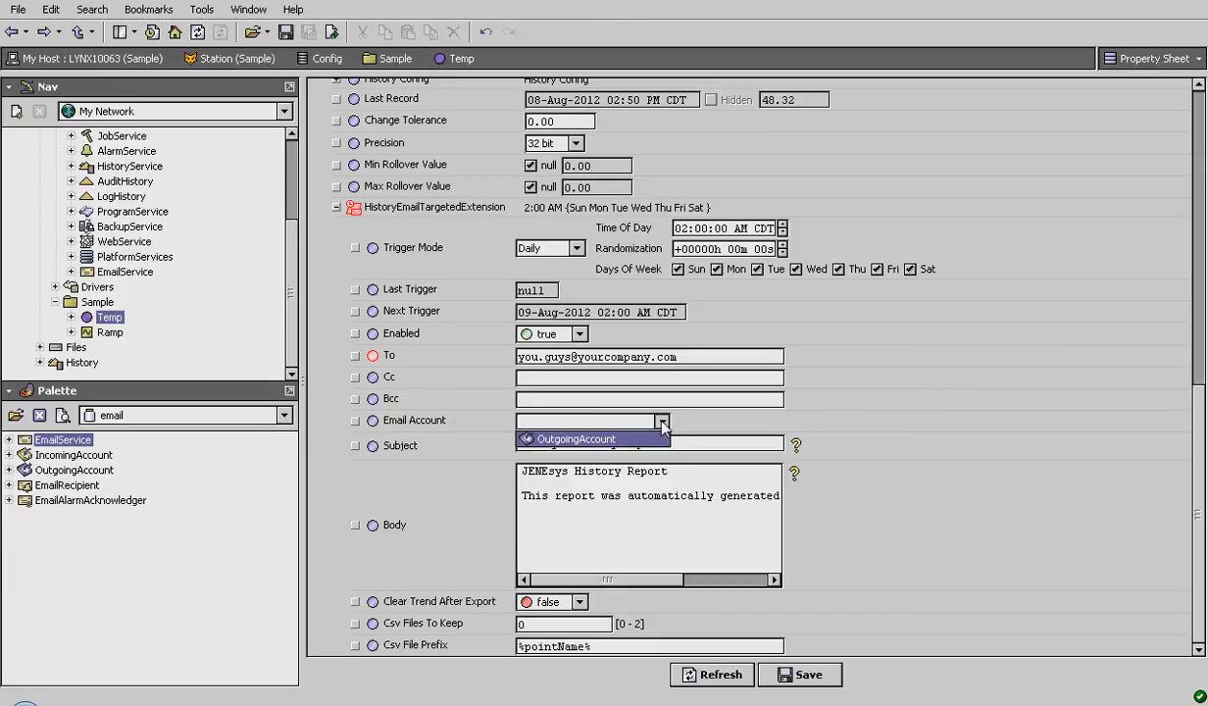
click(572, 438)
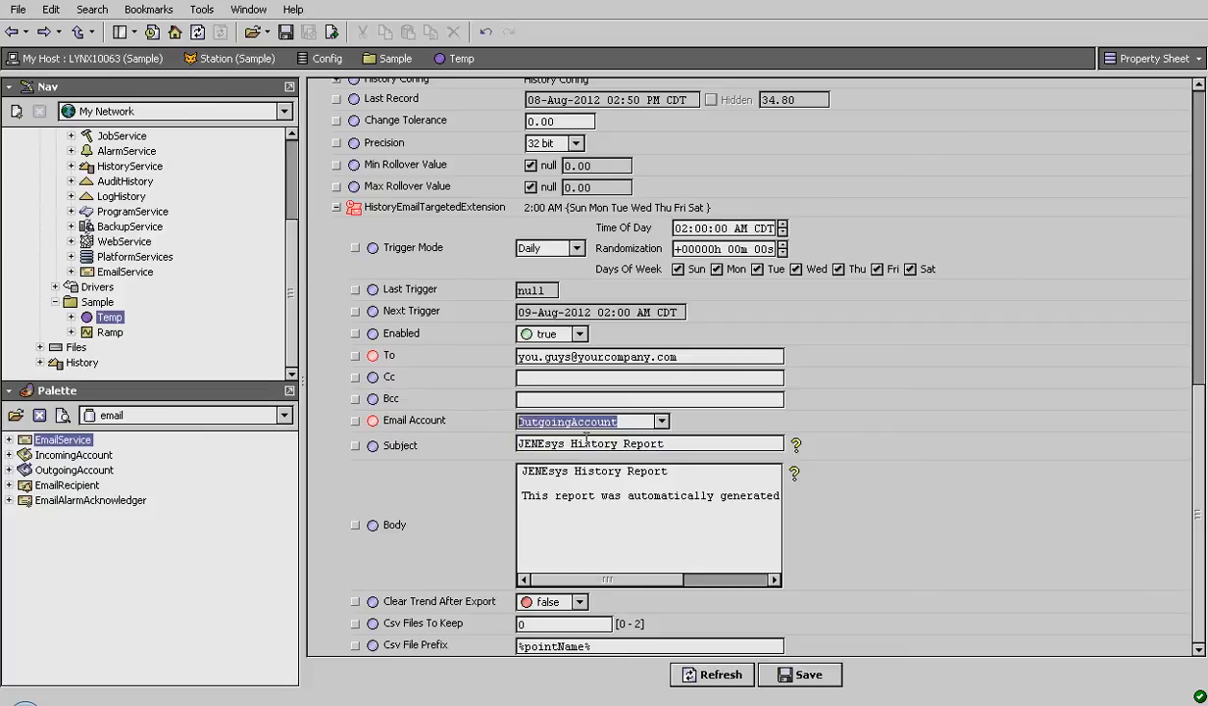
click(725, 445)
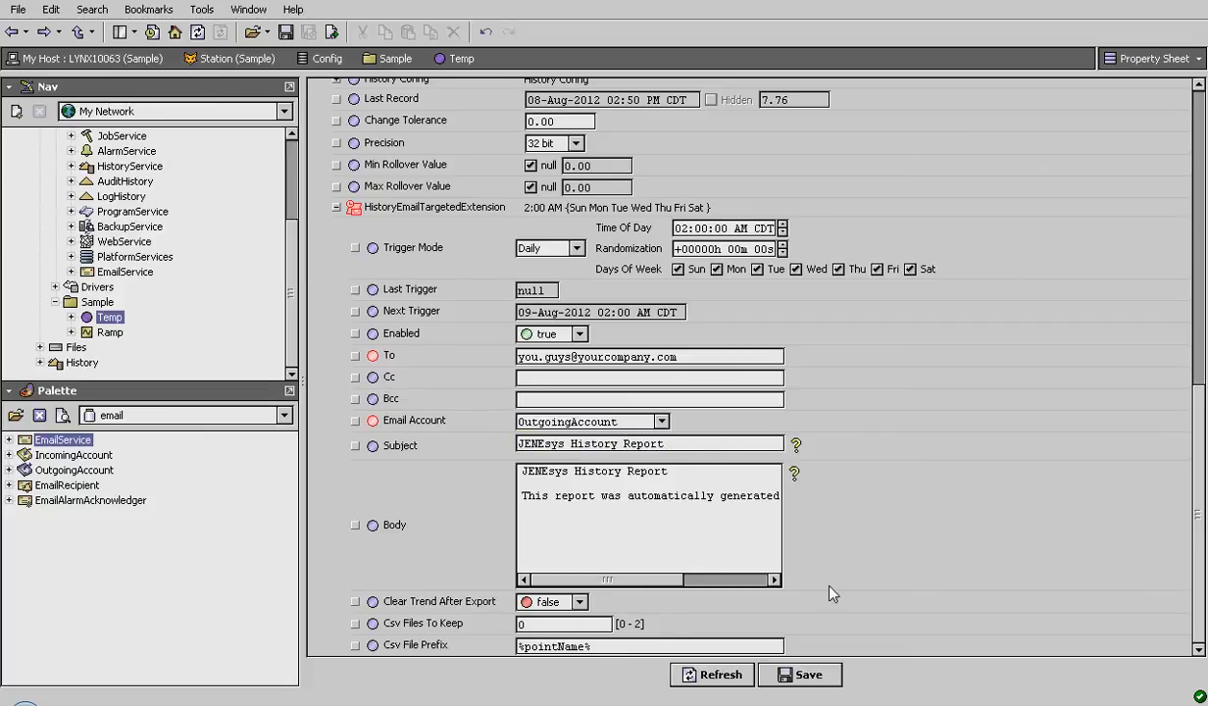
text(- Temp Point History)
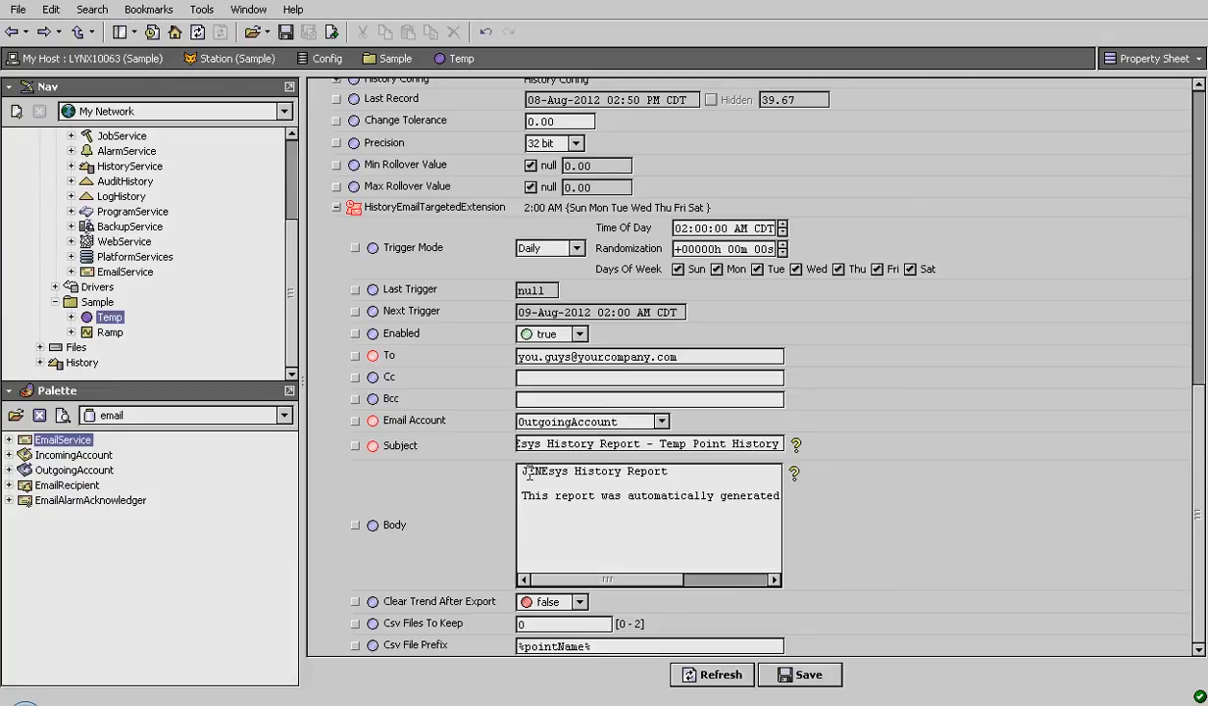
Step: Review the extension's Body, Clear Trend After Export and Csv File Prefix settings, and save the changes to Temp
drag(518, 467, 564, 568)
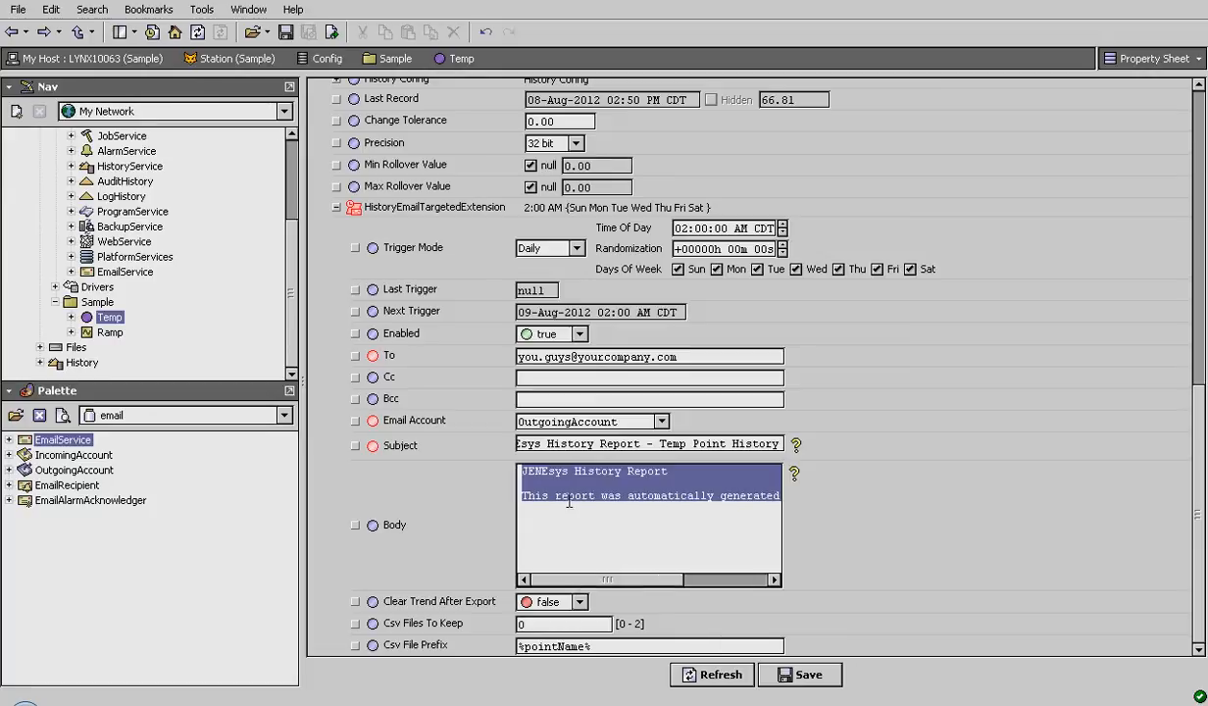
click(542, 480)
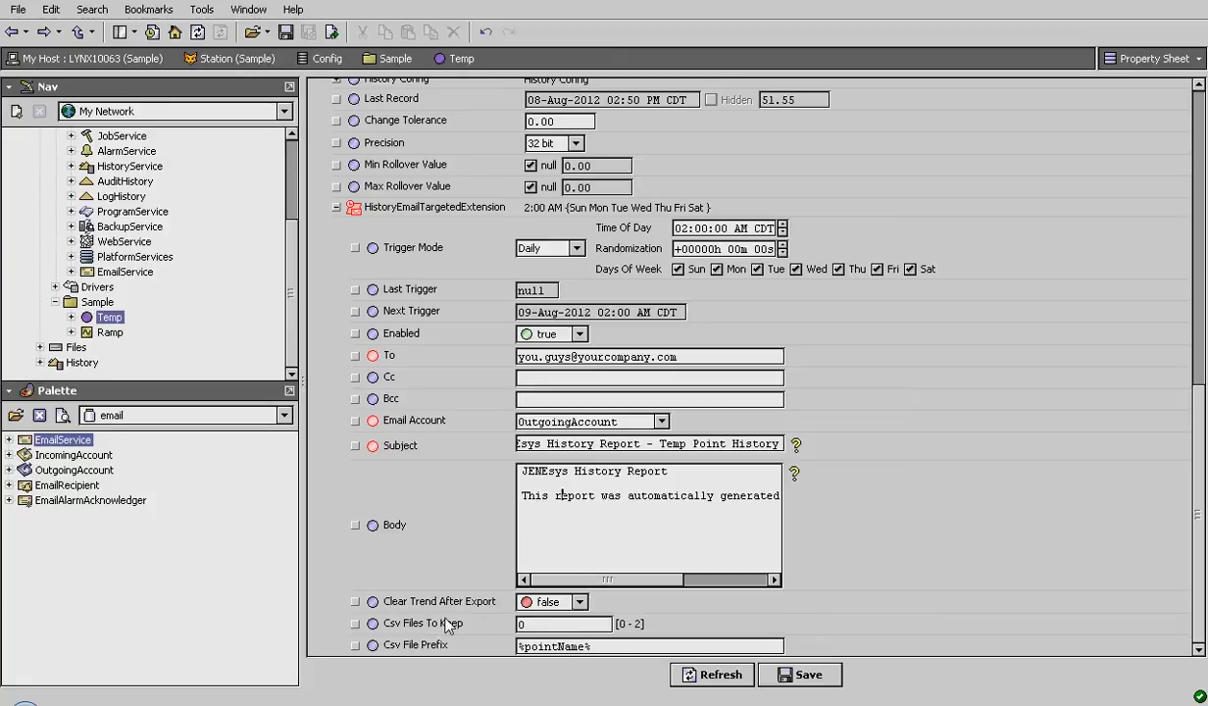
click(580, 602)
click(574, 619)
double_click(534, 649)
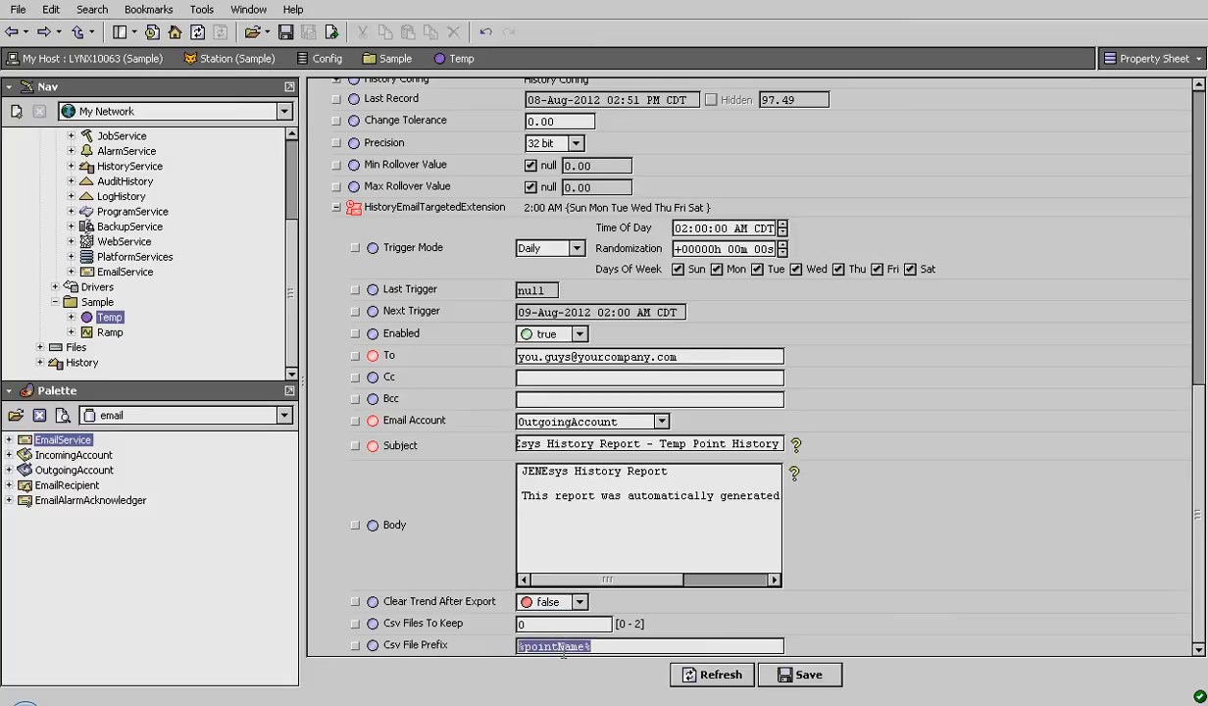
click(610, 648)
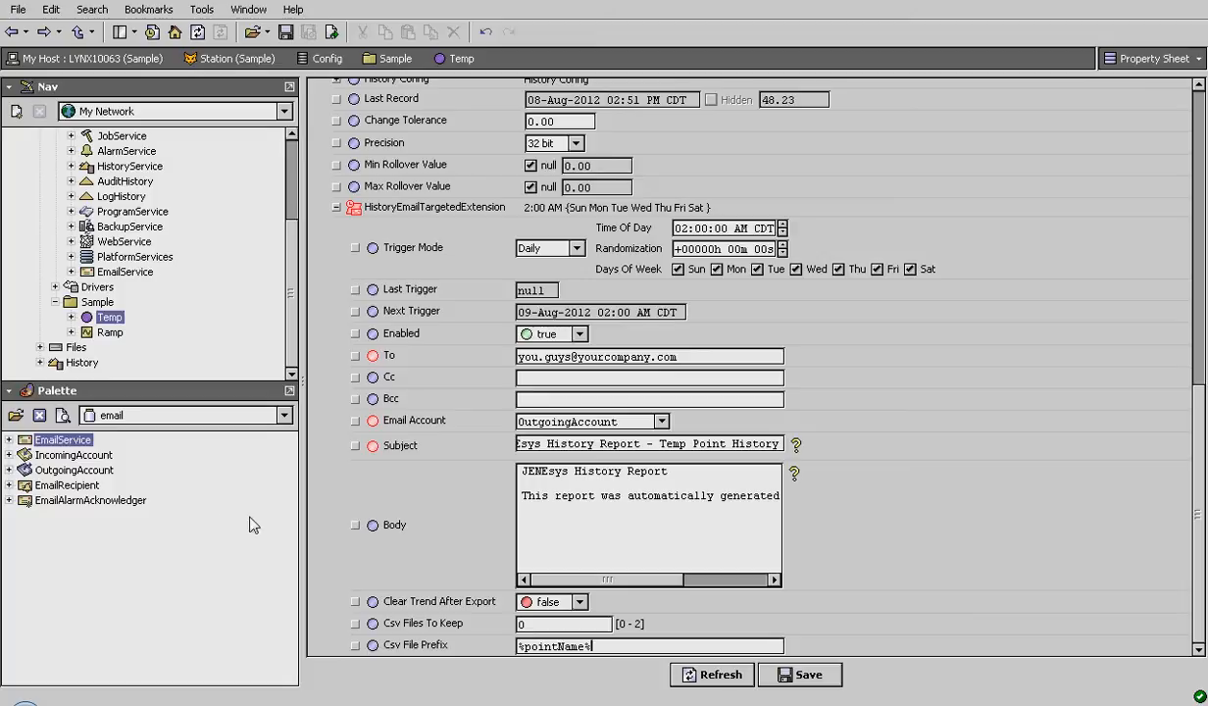
click(285, 32)
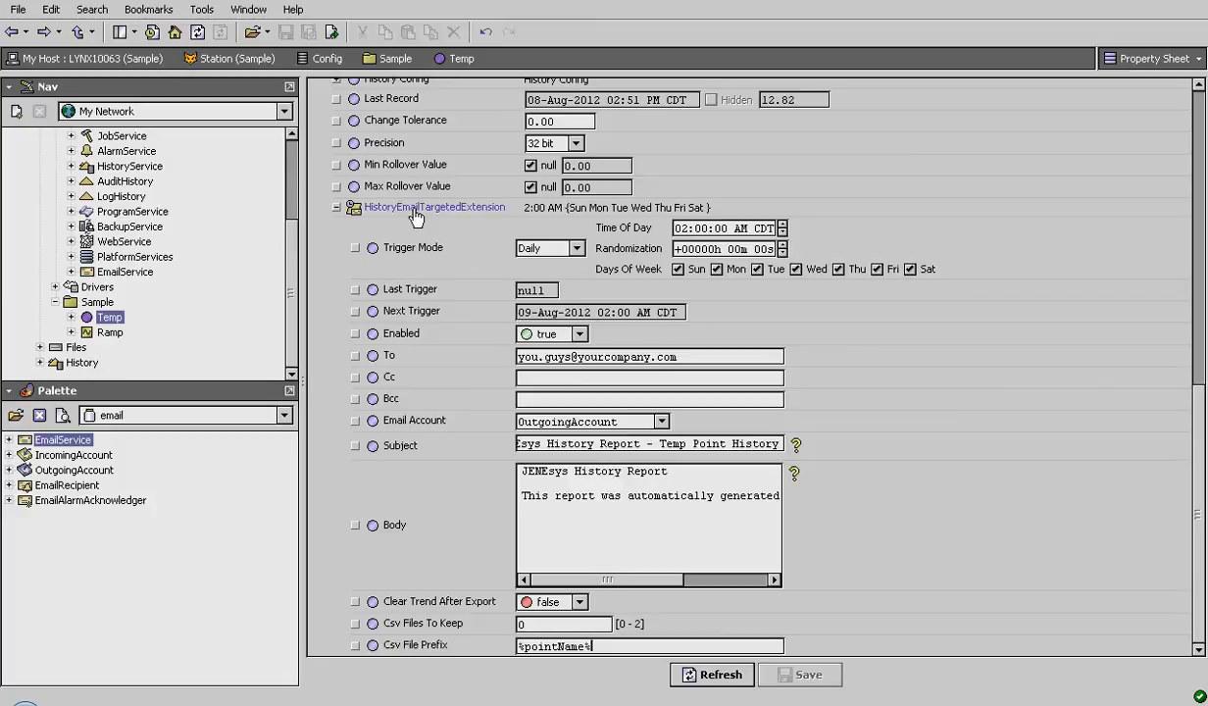
drag(677, 357, 517, 362)
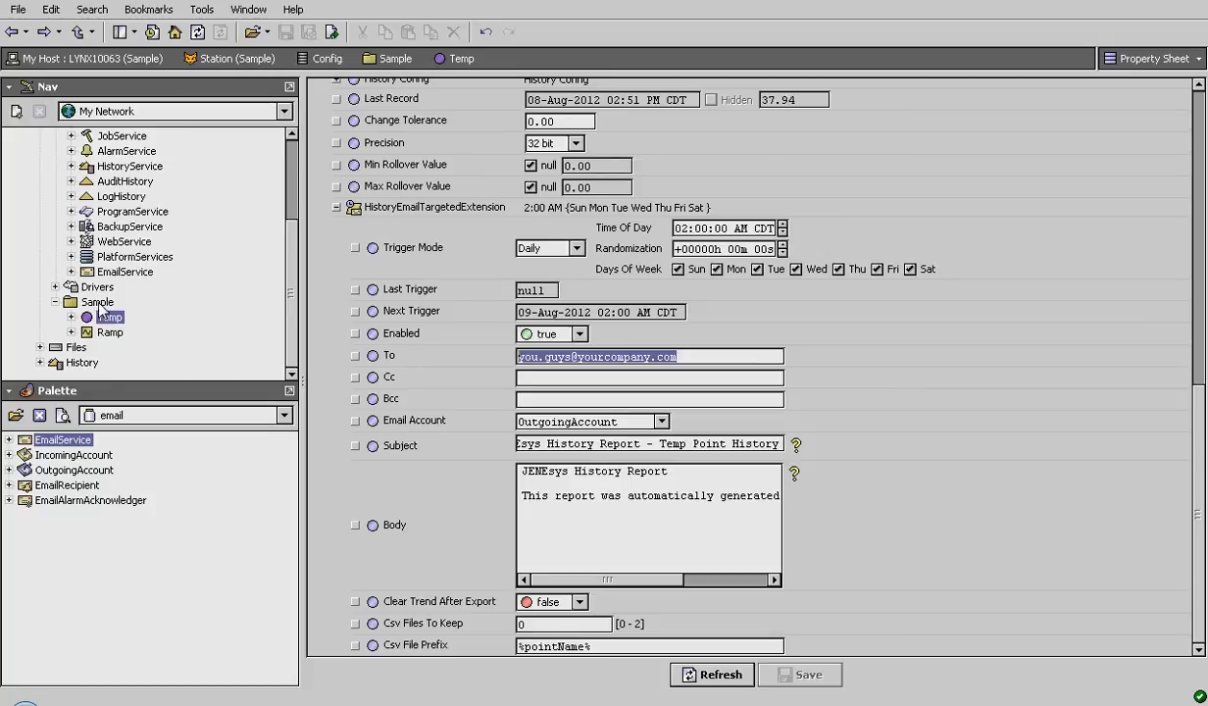
Step: Create a new NumericWritable point in the Sample folder, keeping its default name
right_click(98, 304)
mouse_move(186, 359)
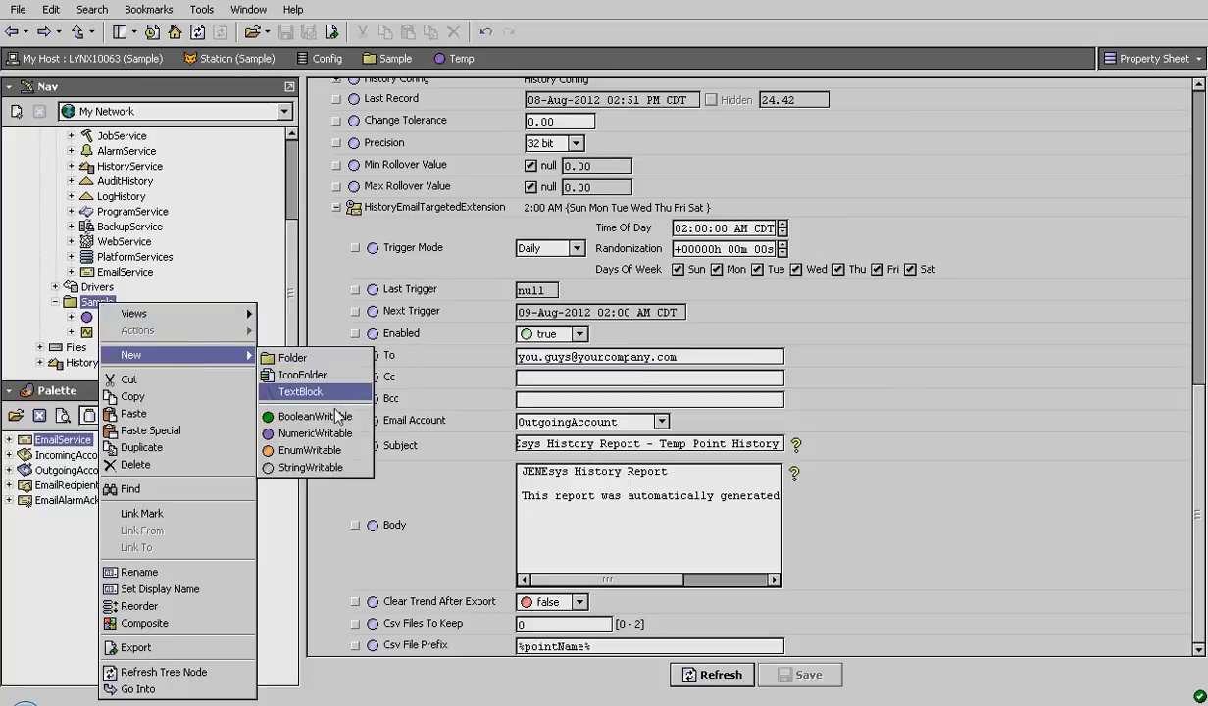
click(314, 432)
click(573, 373)
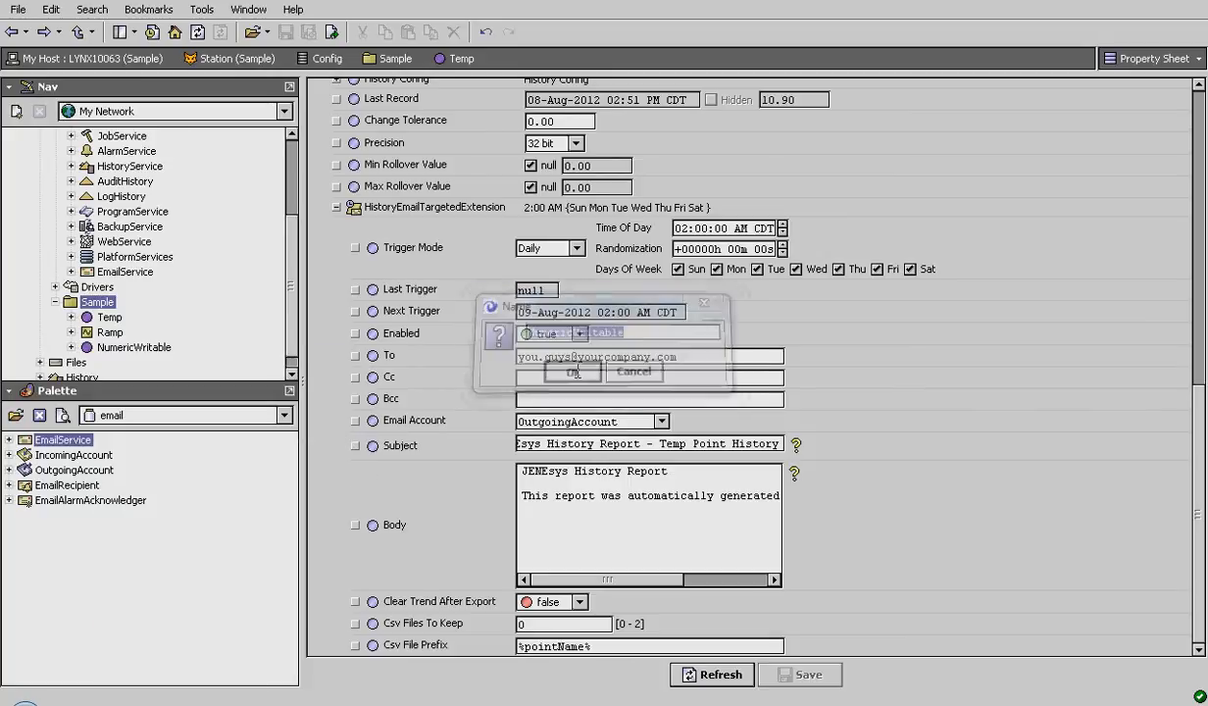
Step: On Sample's wire sheet, place the NumericWritable below Temp and link Ramp's Out to the NumericWritable's In10
double_click(97, 300)
drag(358, 115, 620, 285)
drag(495, 218, 600, 309)
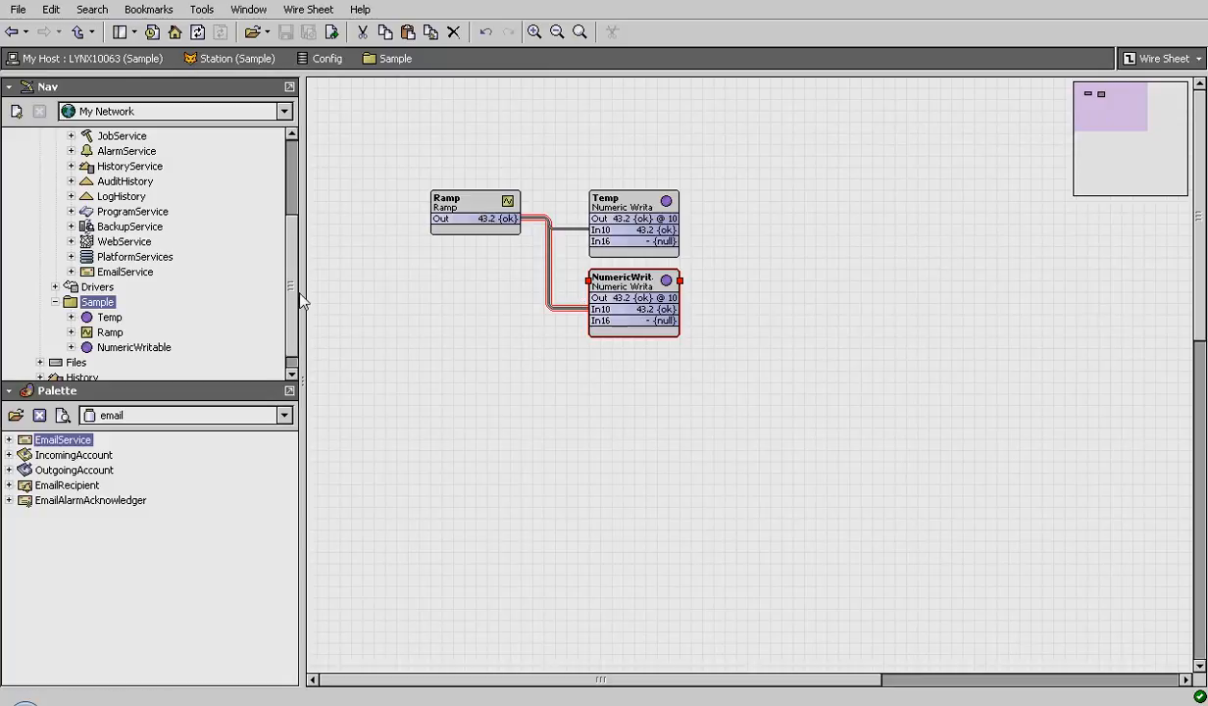
Step: Add a NumericCov history extension from the history palette to the NumericWritable point, keeping its default name
double_click(135, 348)
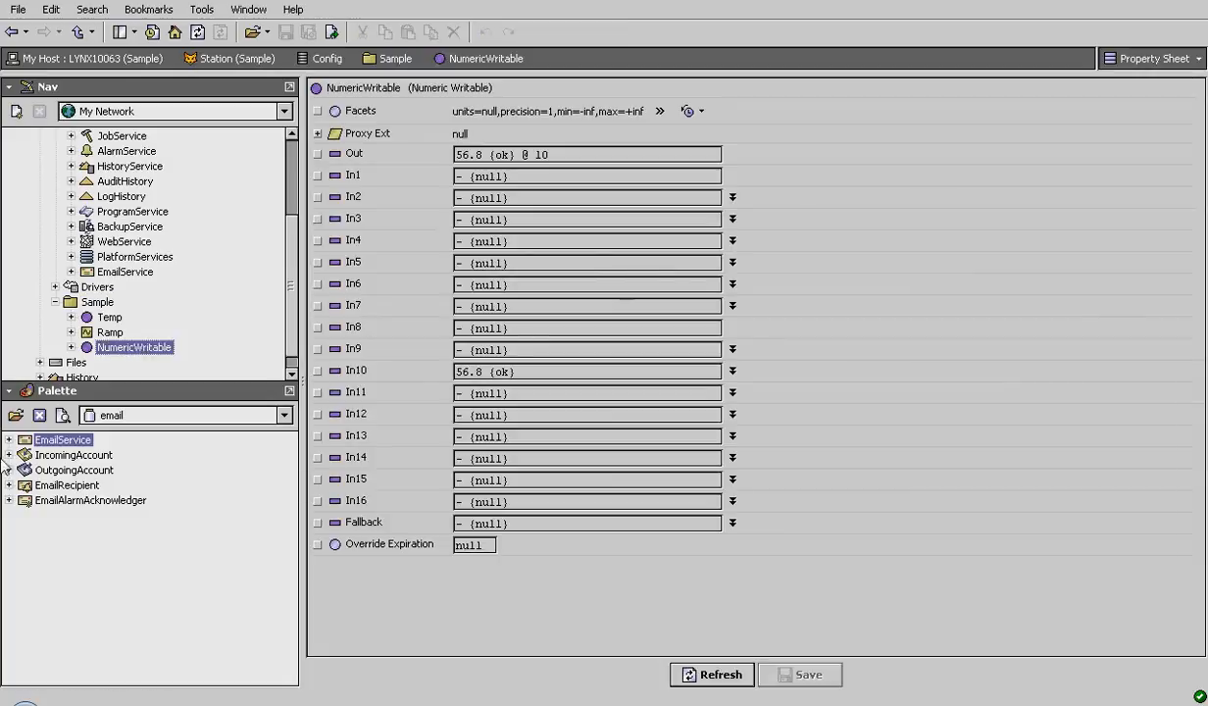
click(285, 415)
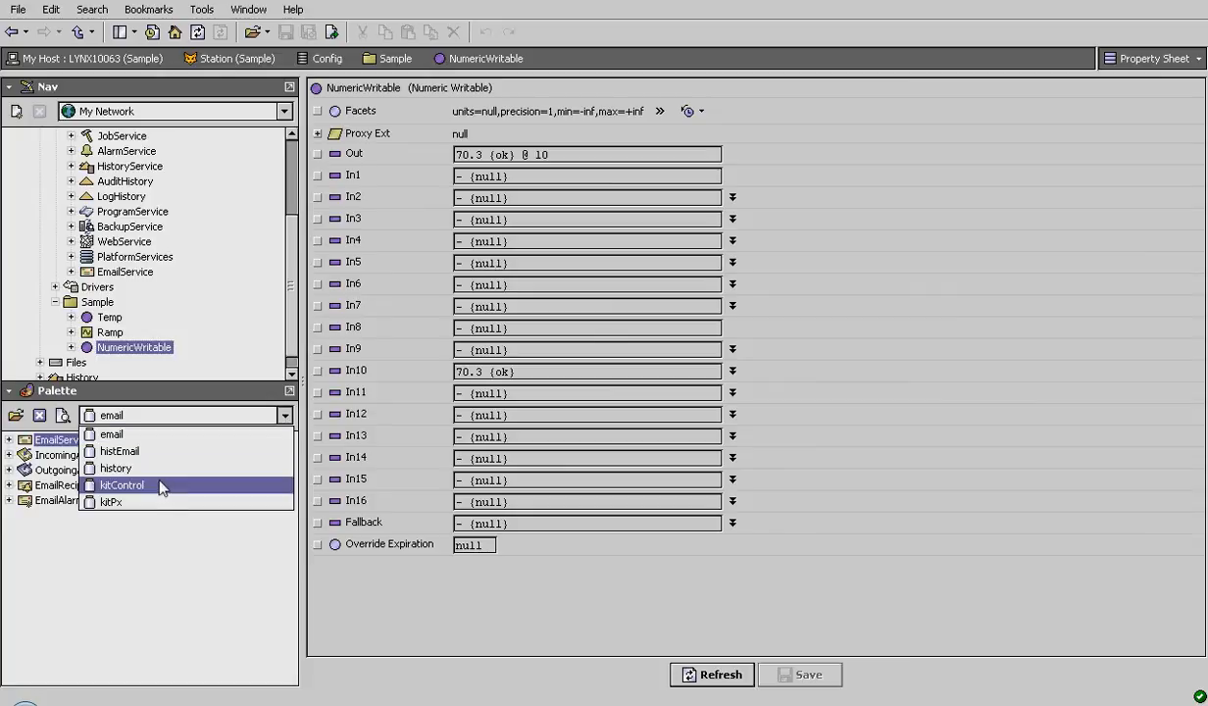
click(157, 468)
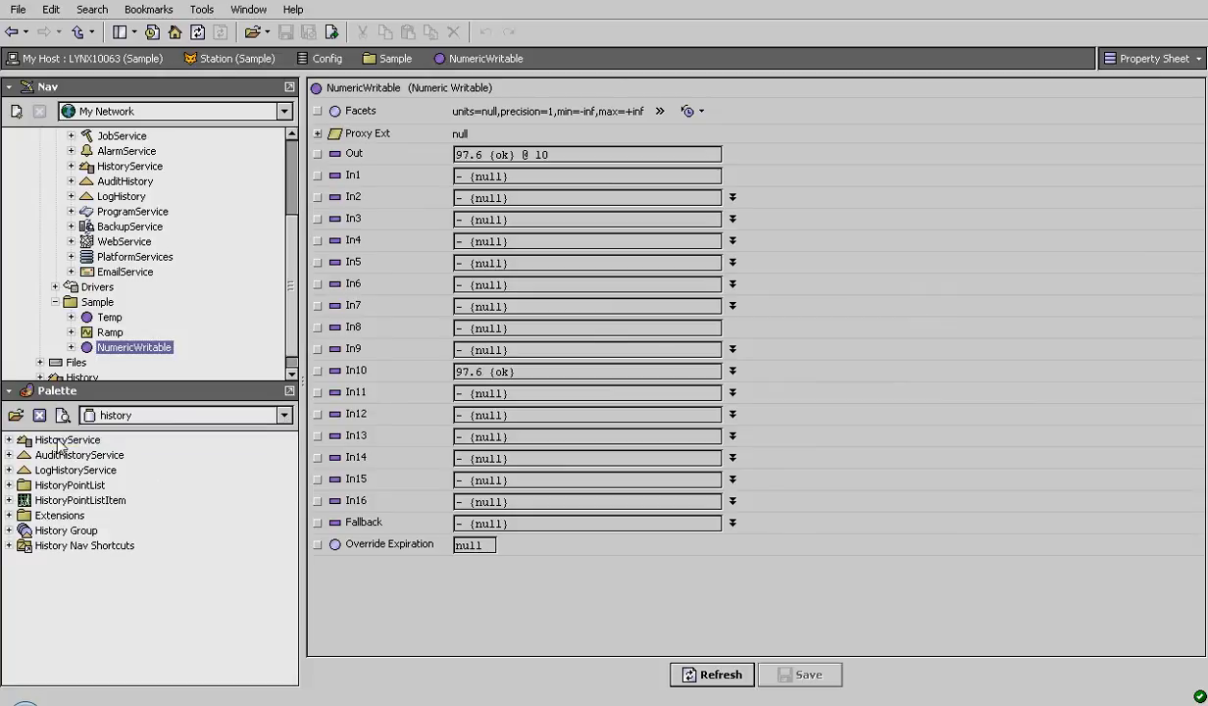
click(9, 514)
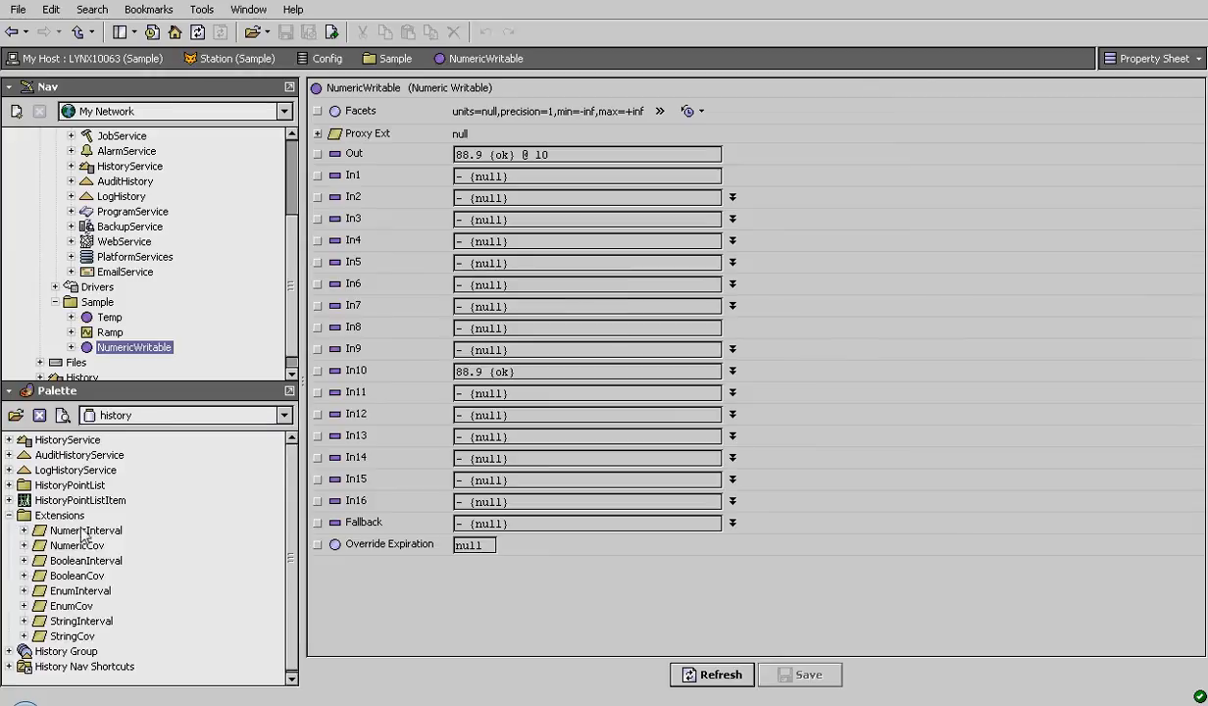
drag(78, 545, 400, 579)
click(555, 371)
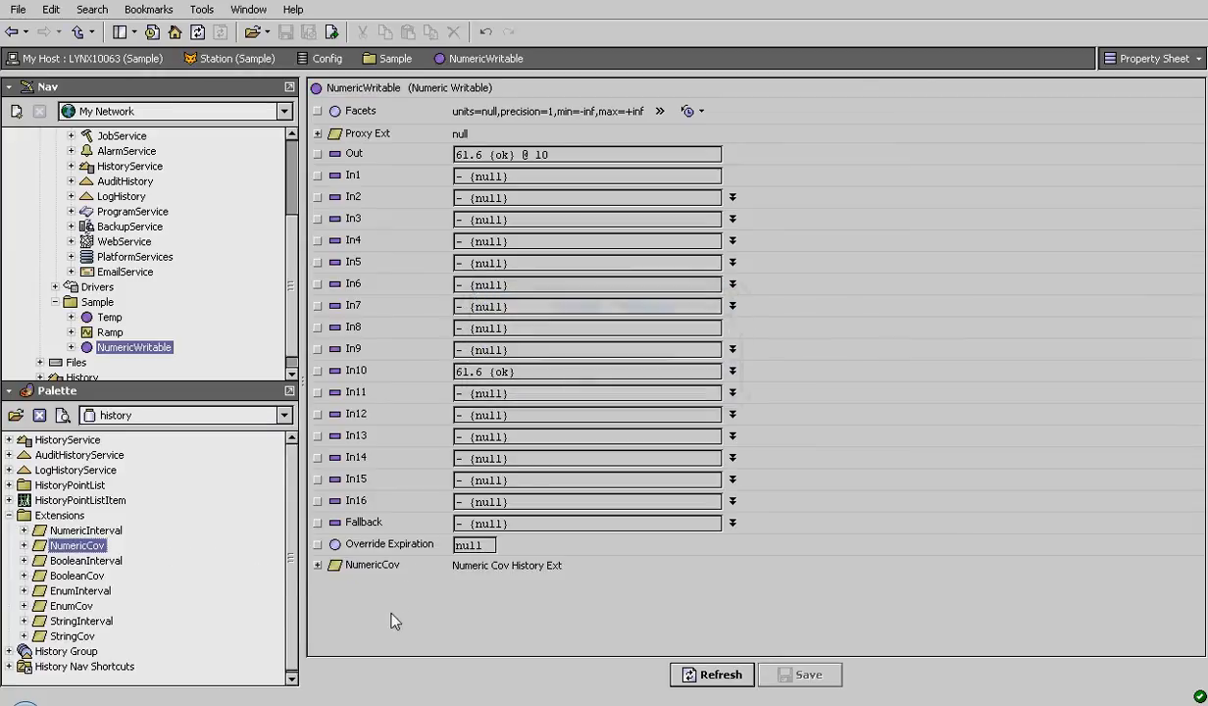
Step: Expand the NumericWritable's NumericCov extension and switch the palette to histEmail
click(317, 567)
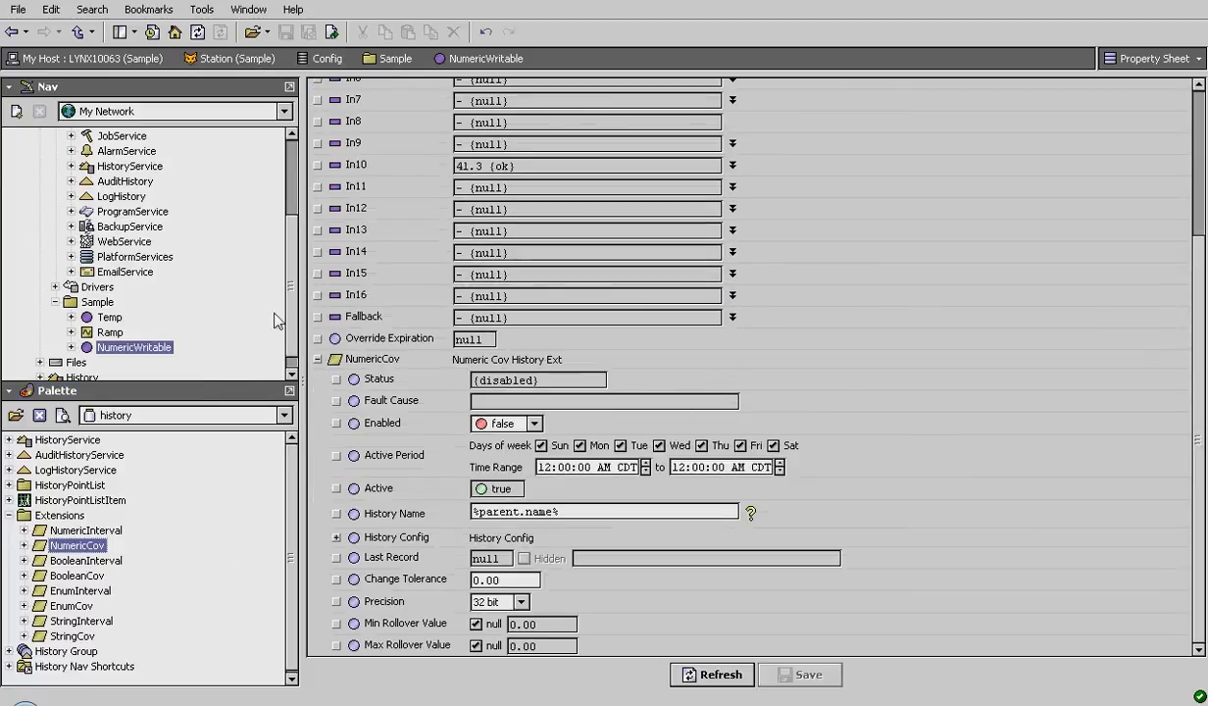
click(285, 414)
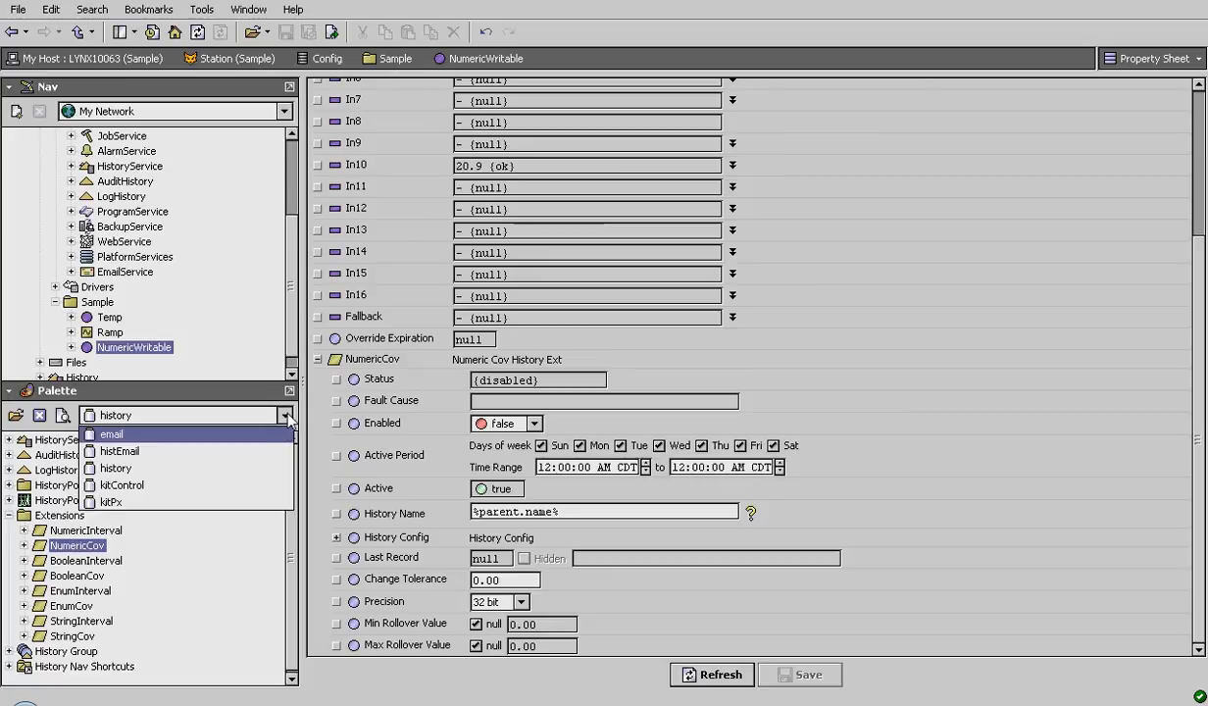
click(238, 454)
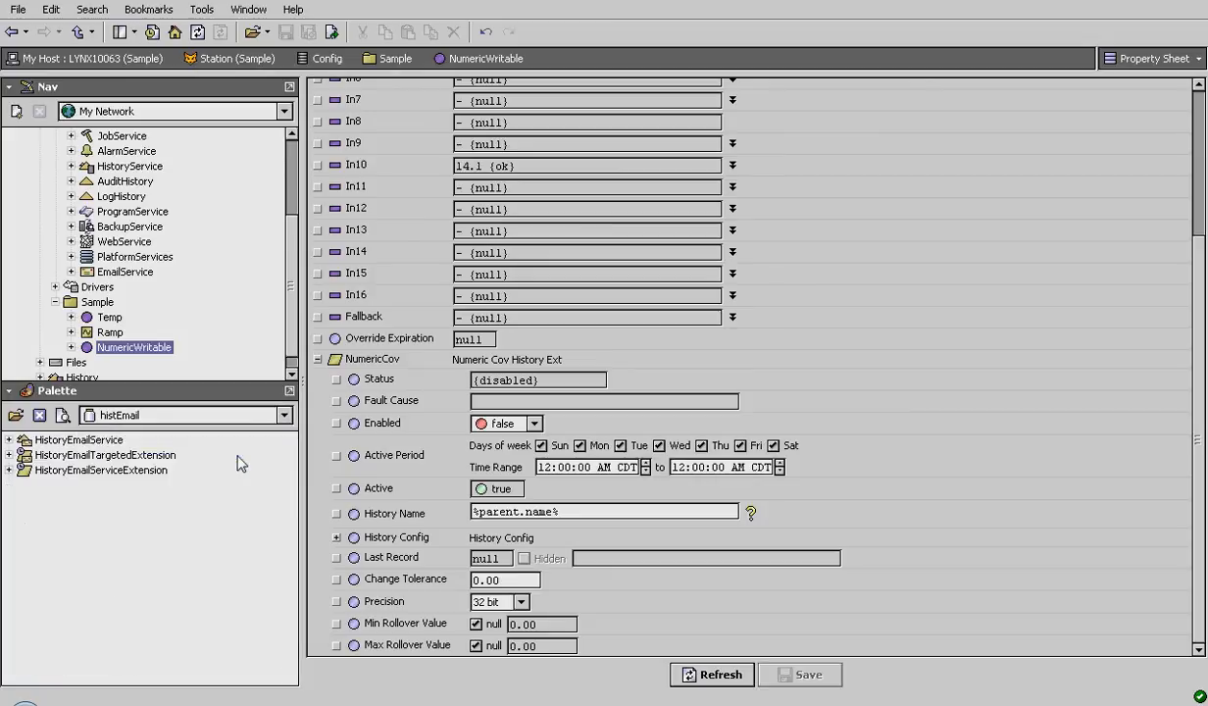
click(86, 457)
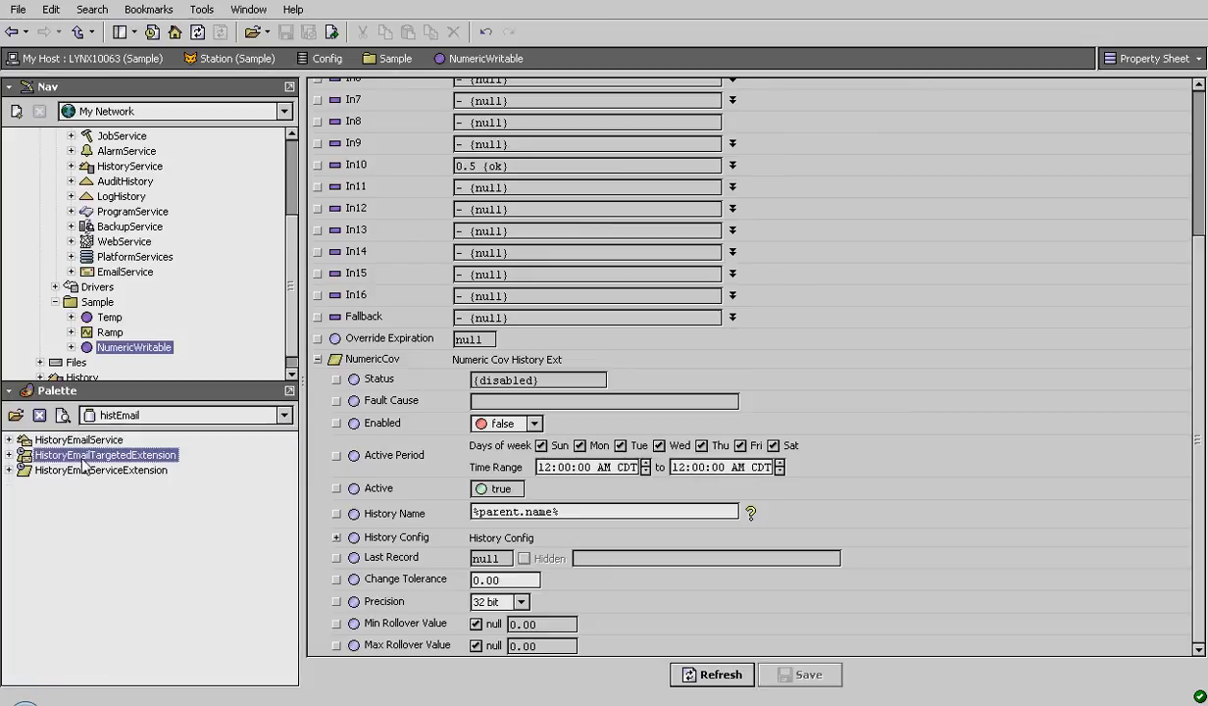
drag(86, 461, 390, 365)
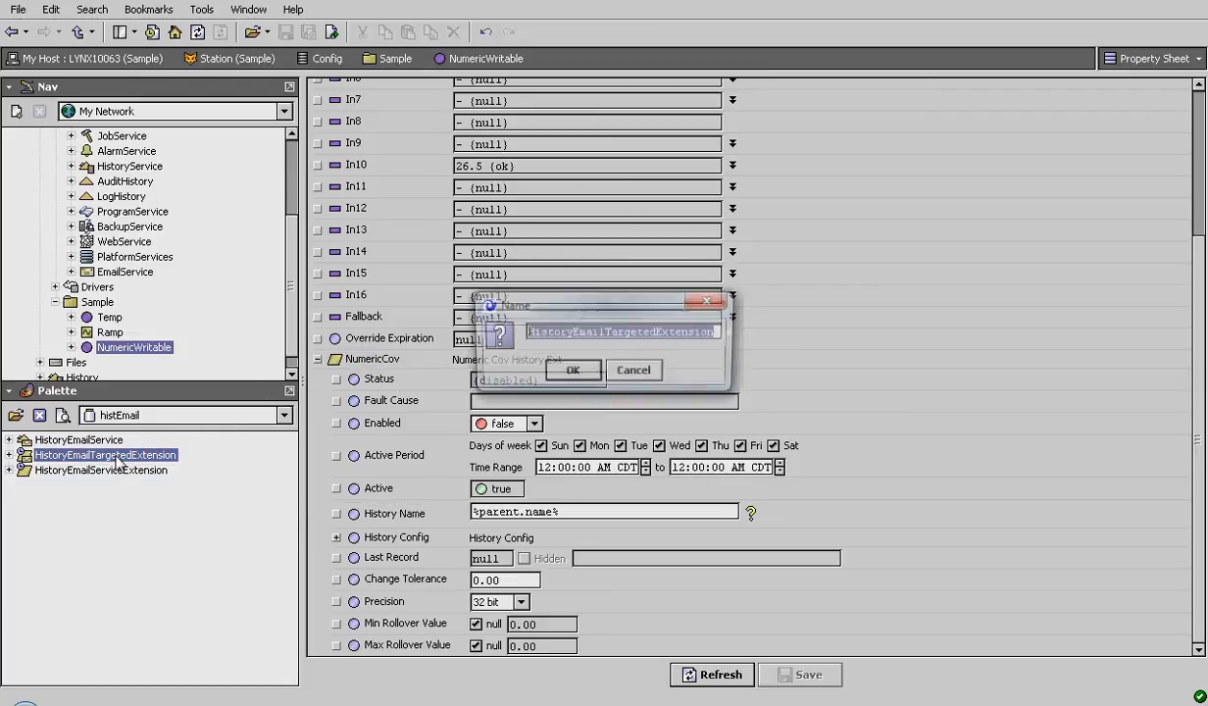
click(633, 373)
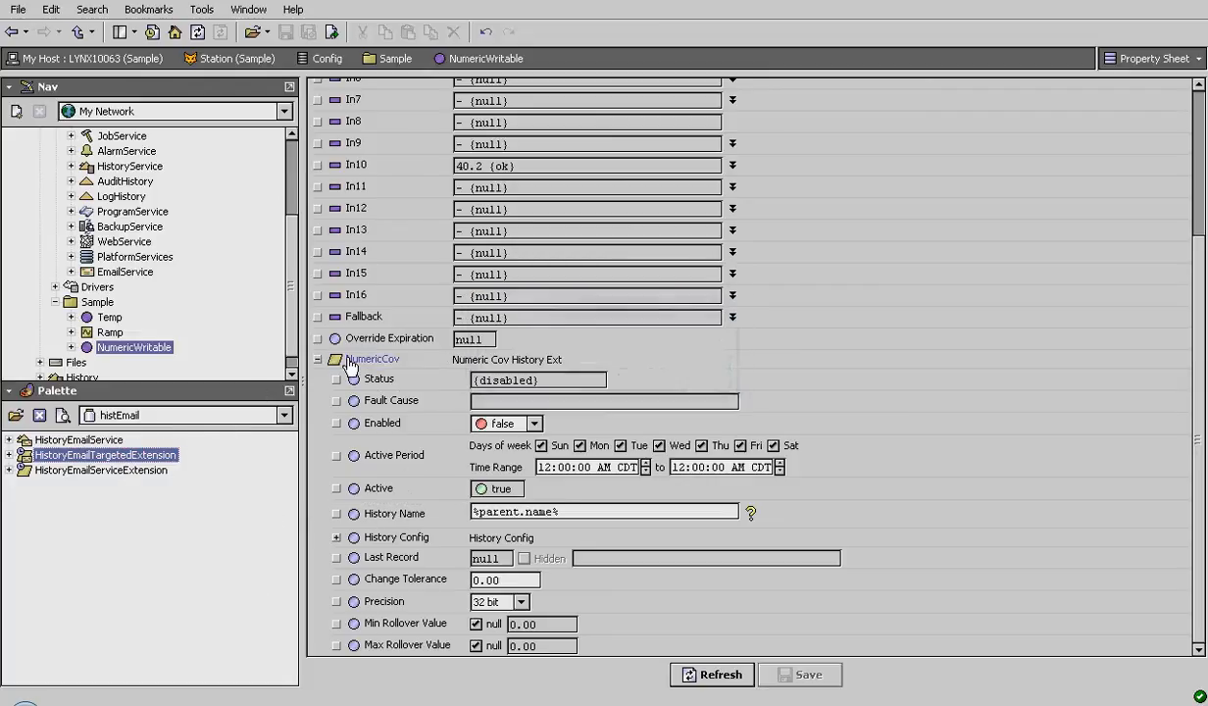
Step: Delete the HistoryEmailTargetedExtension from Temp's NumericCov extension
double_click(106, 319)
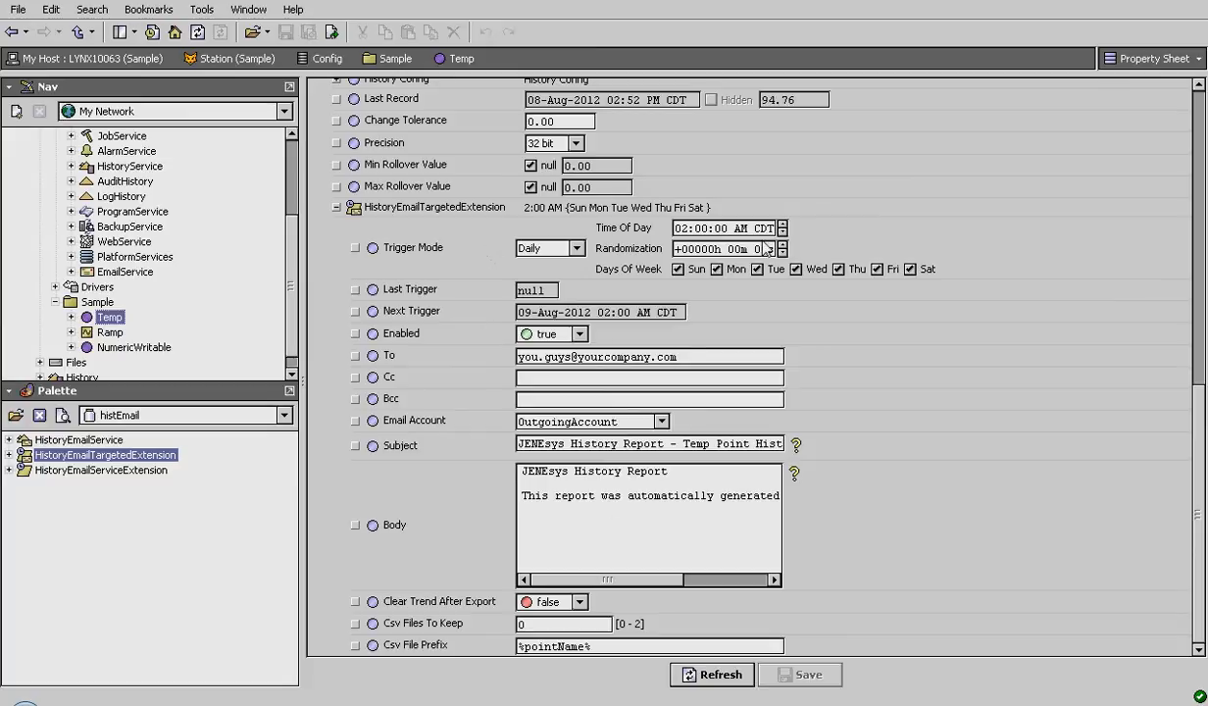
double_click(105, 345)
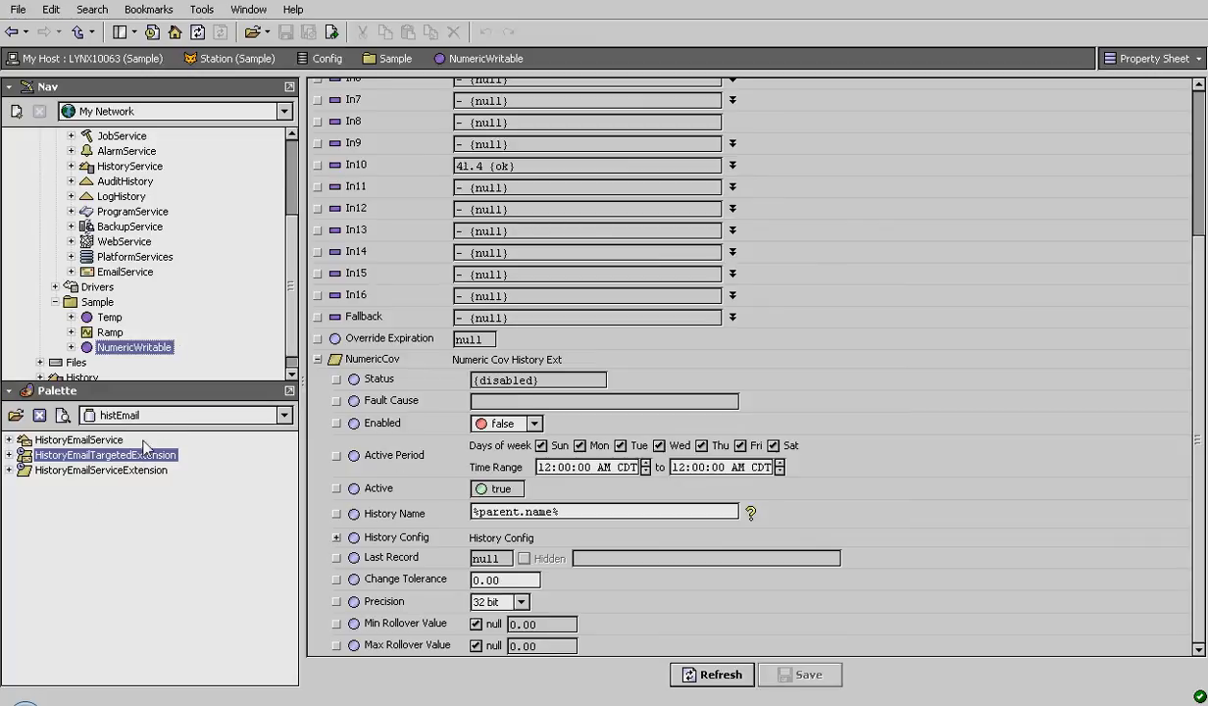
double_click(109, 318)
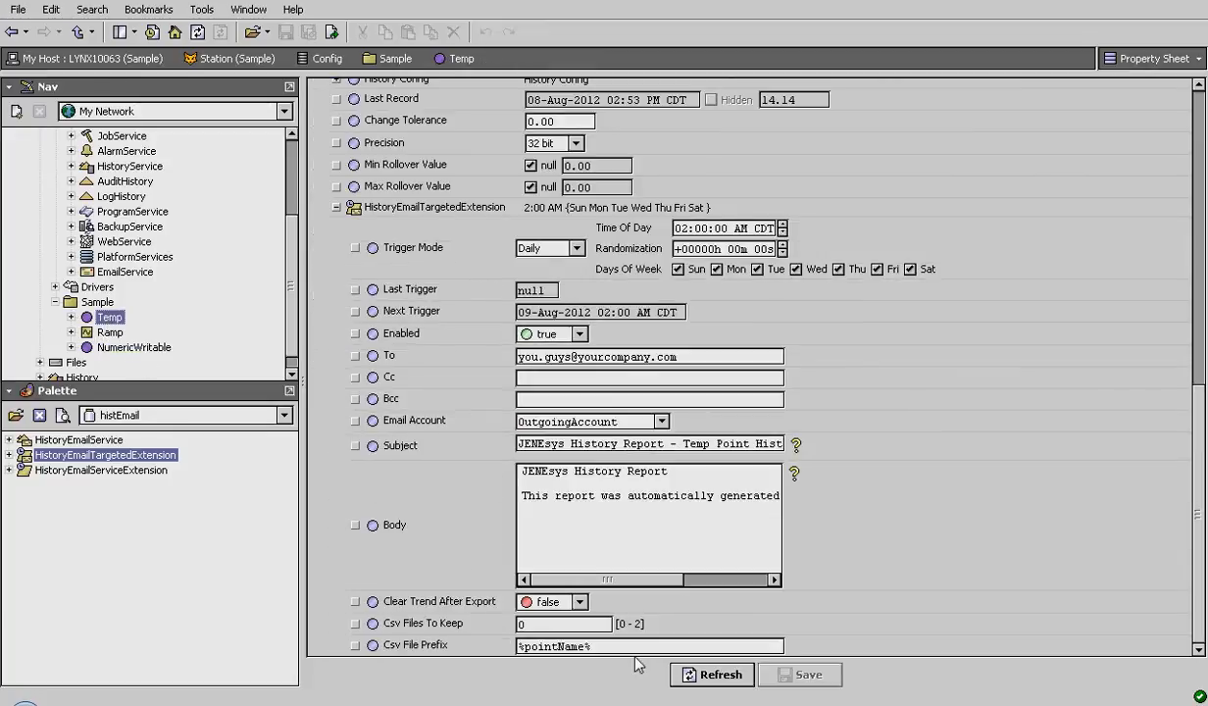
right_click(450, 209)
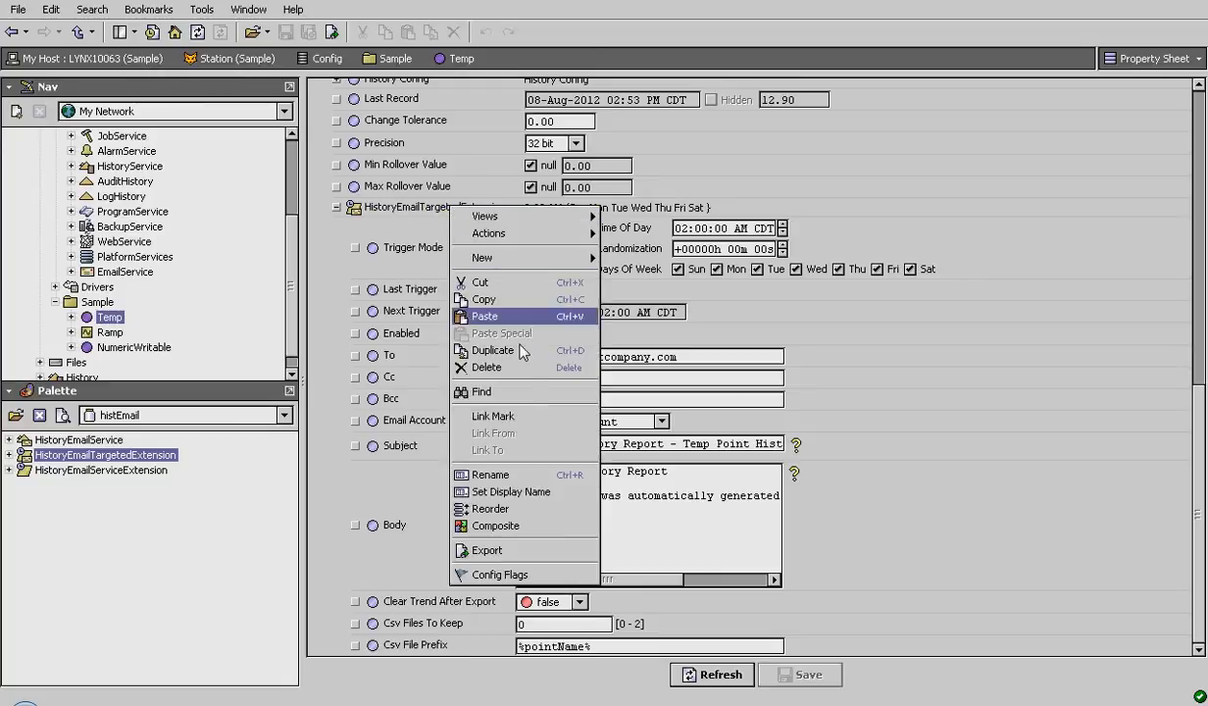
click(487, 367)
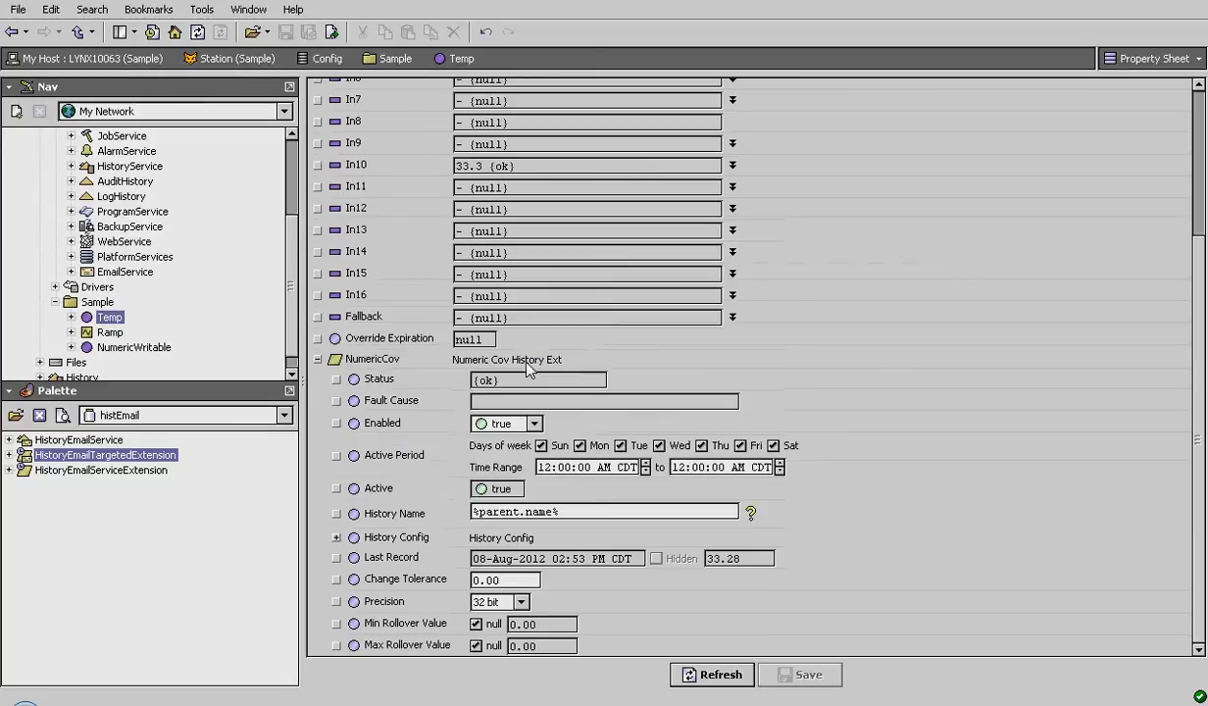
Step: Rename the NumericWritable point as OAT and open its property sheet
double_click(134, 348)
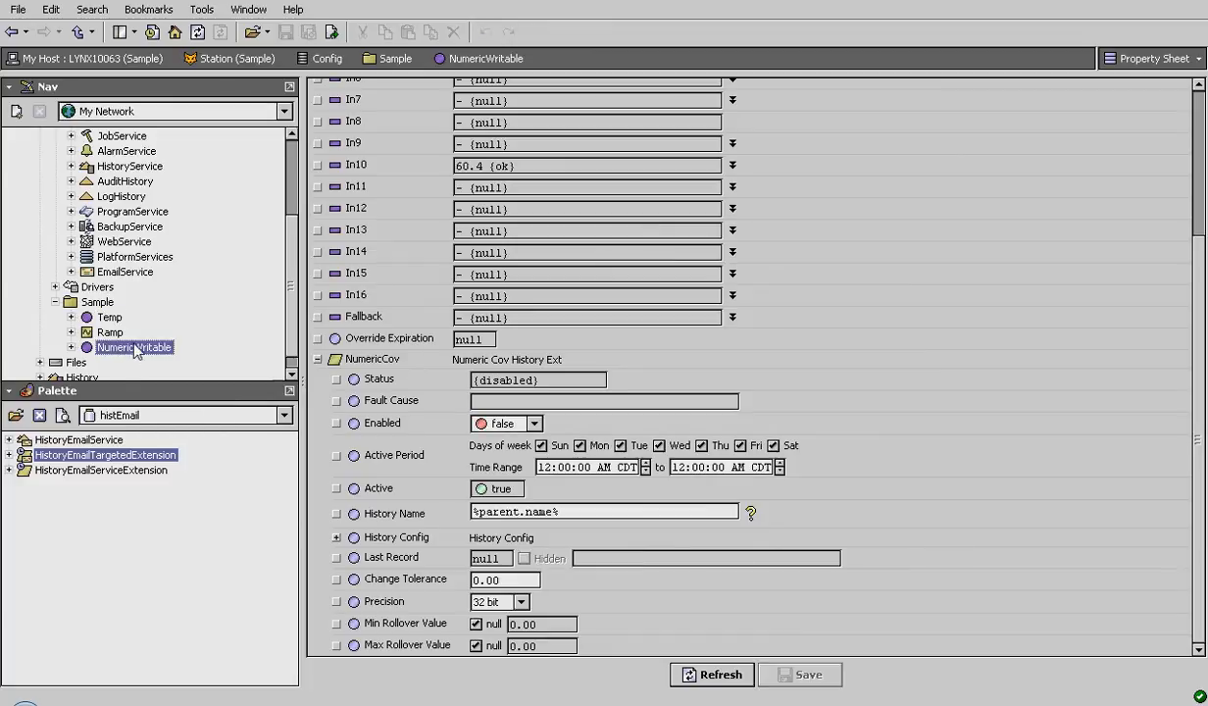
right_click(134, 347)
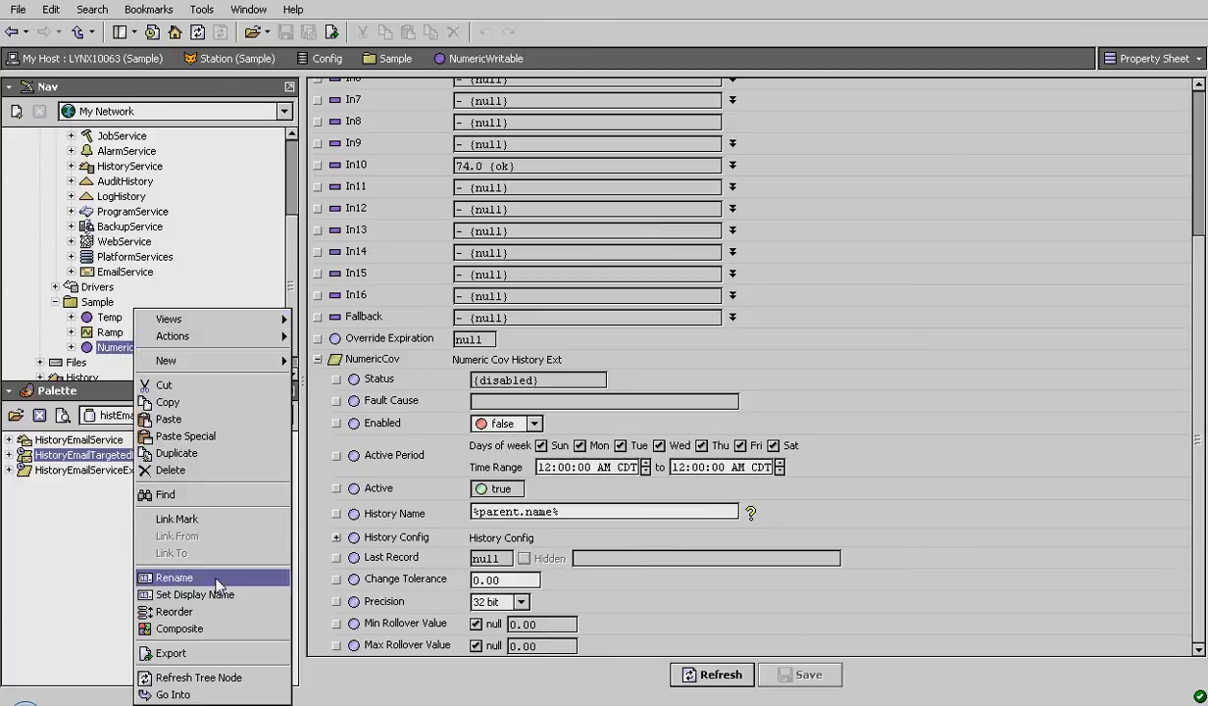
click(216, 579)
text(OAT)
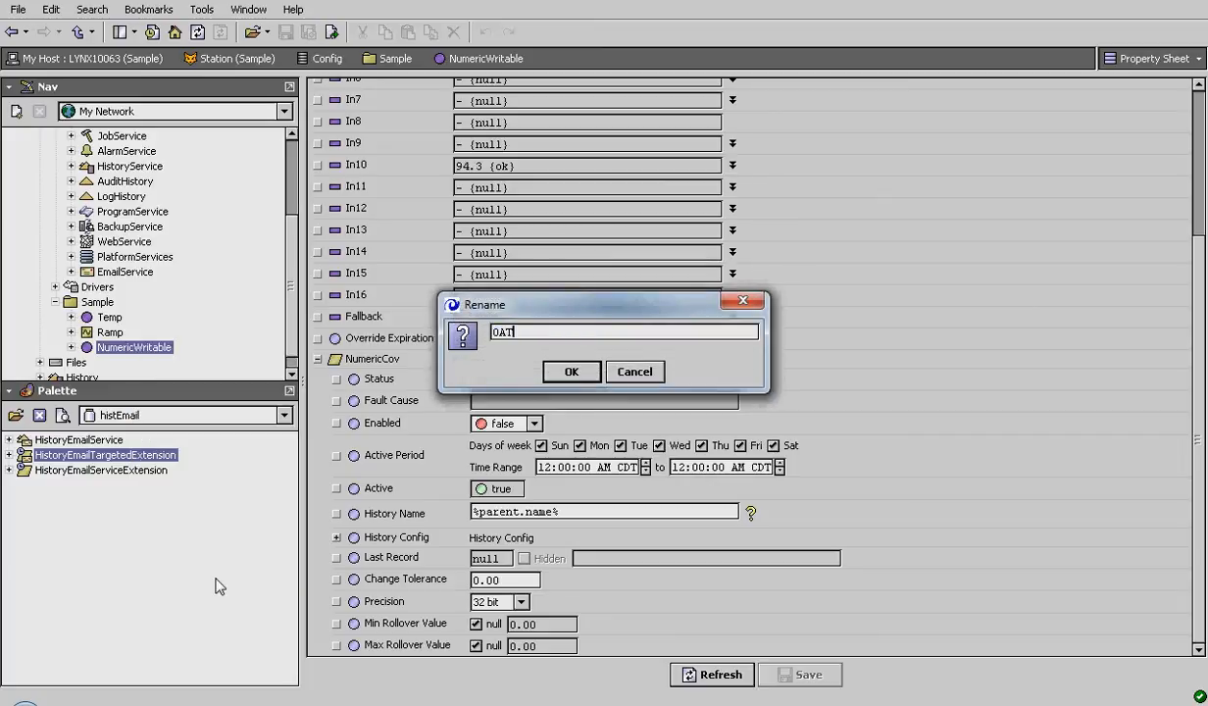
key(Return)
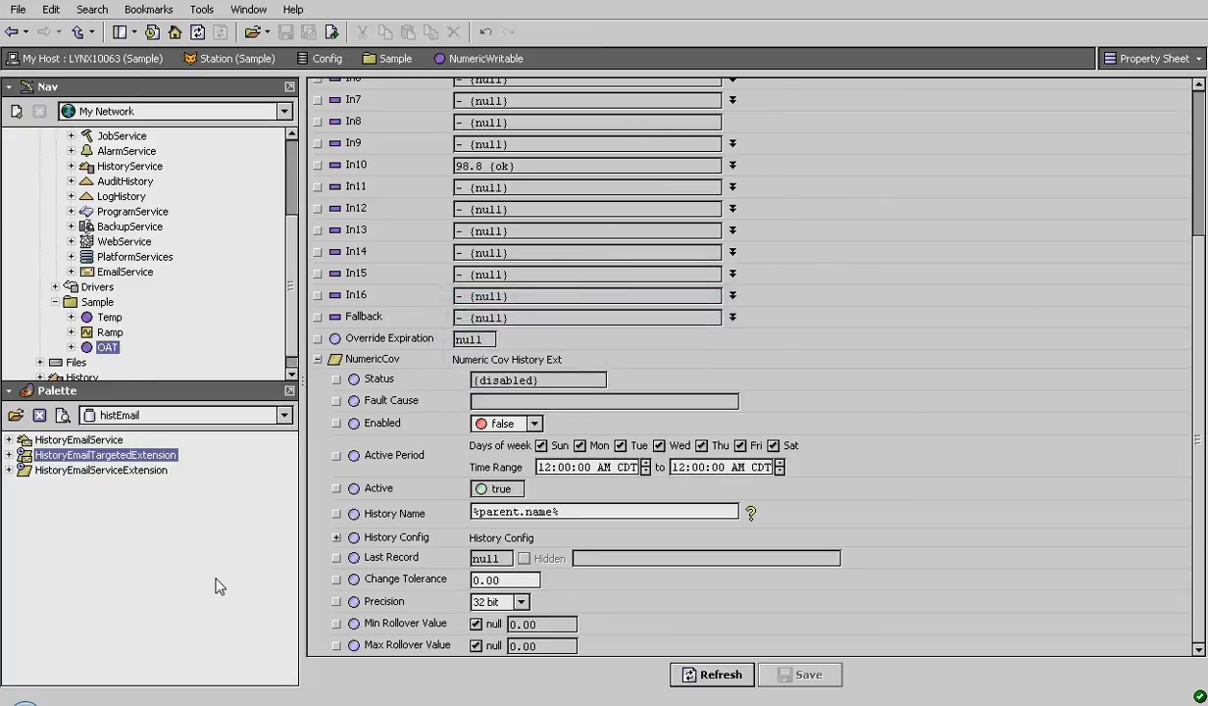
double_click(112, 322)
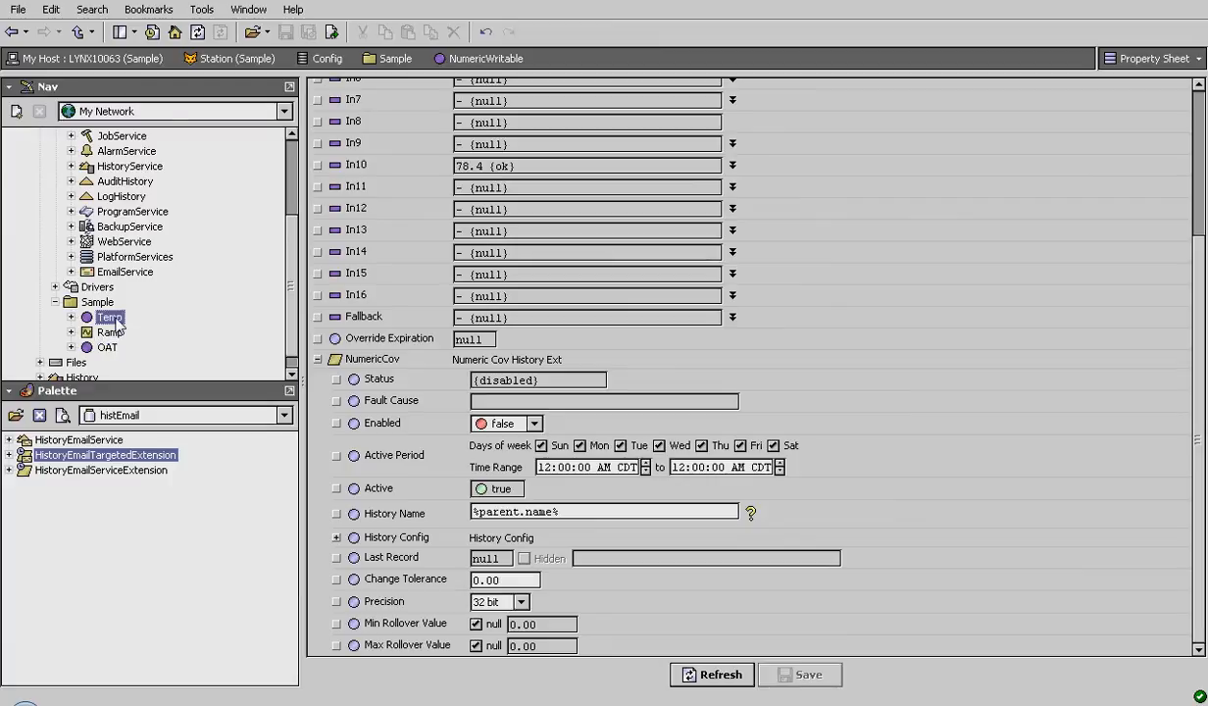
double_click(107, 347)
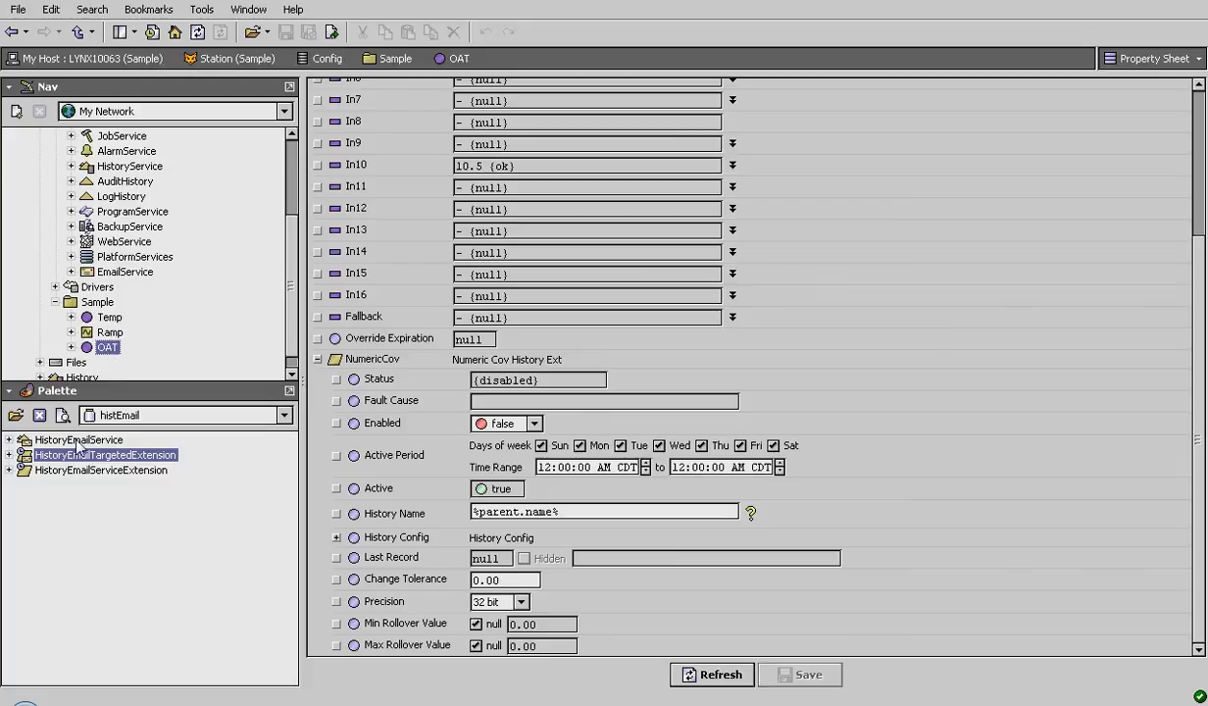
Step: Add a HistoryEmailService from the histEmail palette to the station's Services, keeping its default name
drag(293, 323, 295, 310)
scroll(297, 316, up, 1)
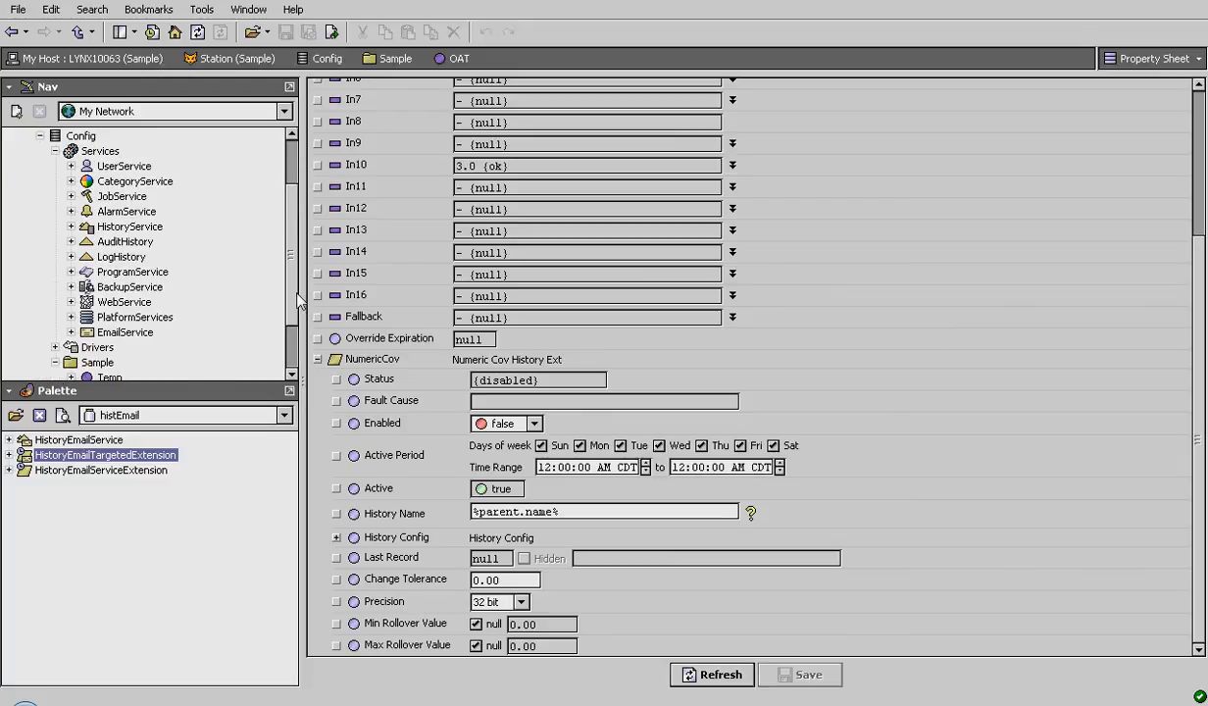
click(103, 443)
drag(103, 443, 103, 155)
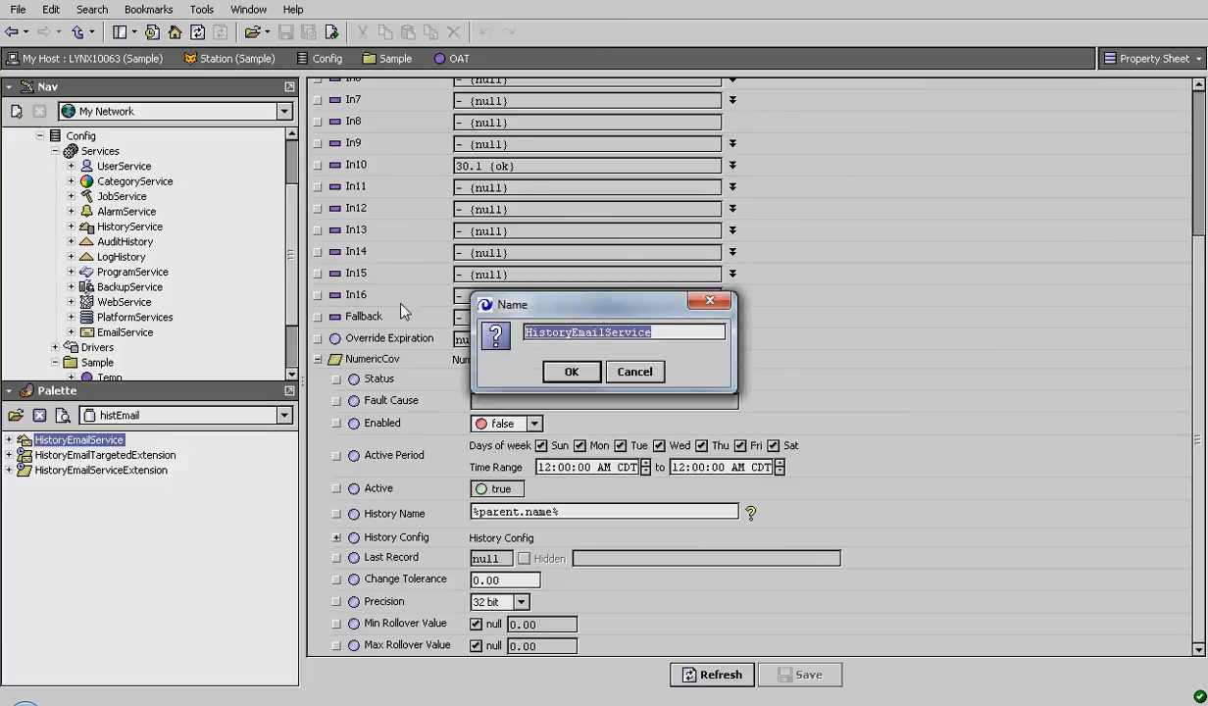
click(572, 370)
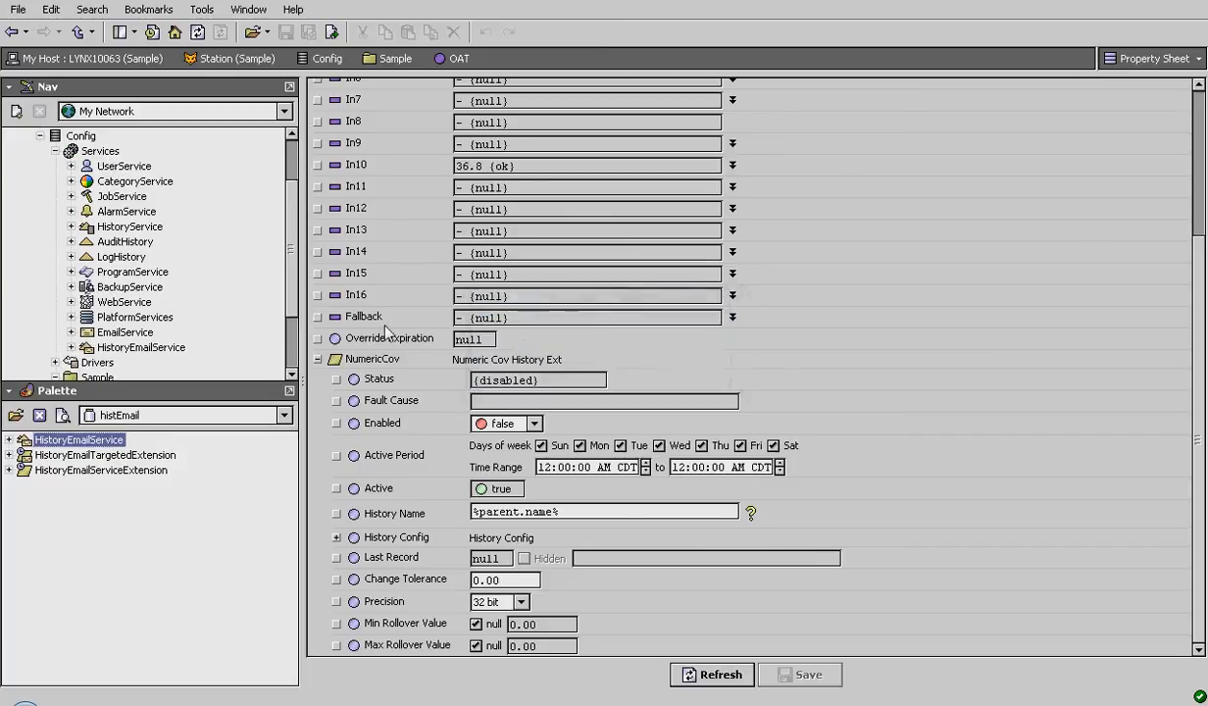
Step: In HistoryEmailService's properties, enter the recipient's email address in To and set Email Account to OutgoingAccount
click(117, 349)
double_click(119, 353)
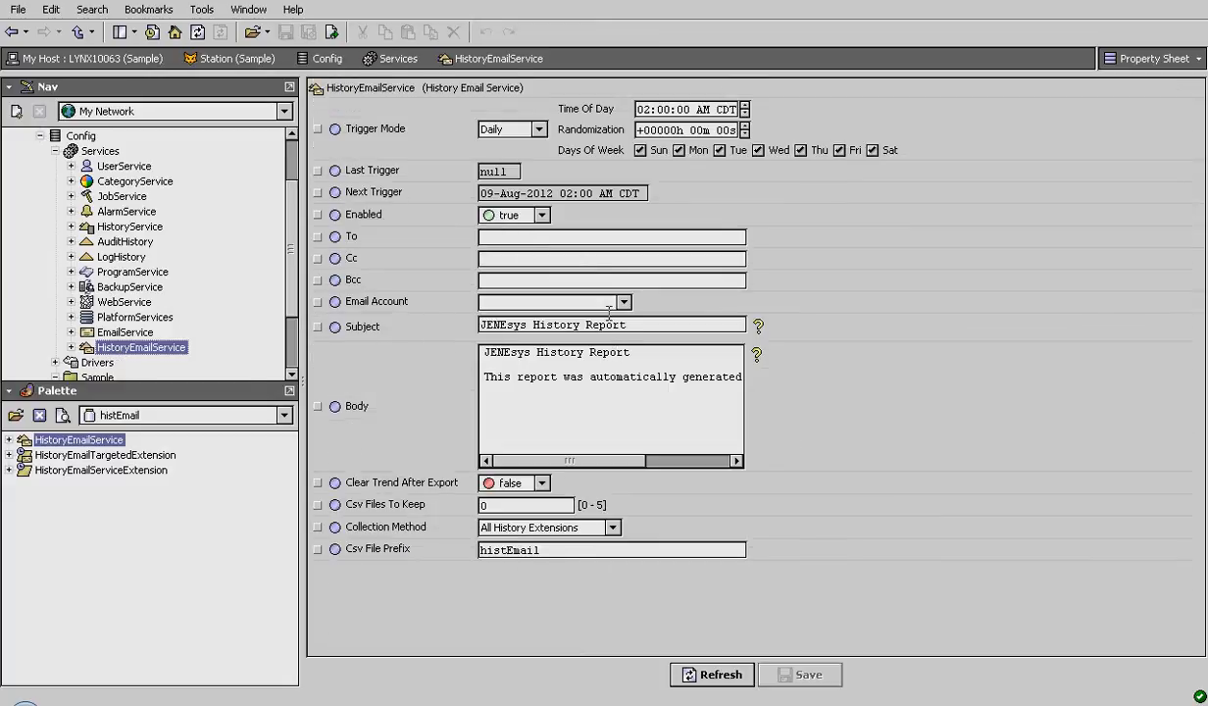
click(572, 237)
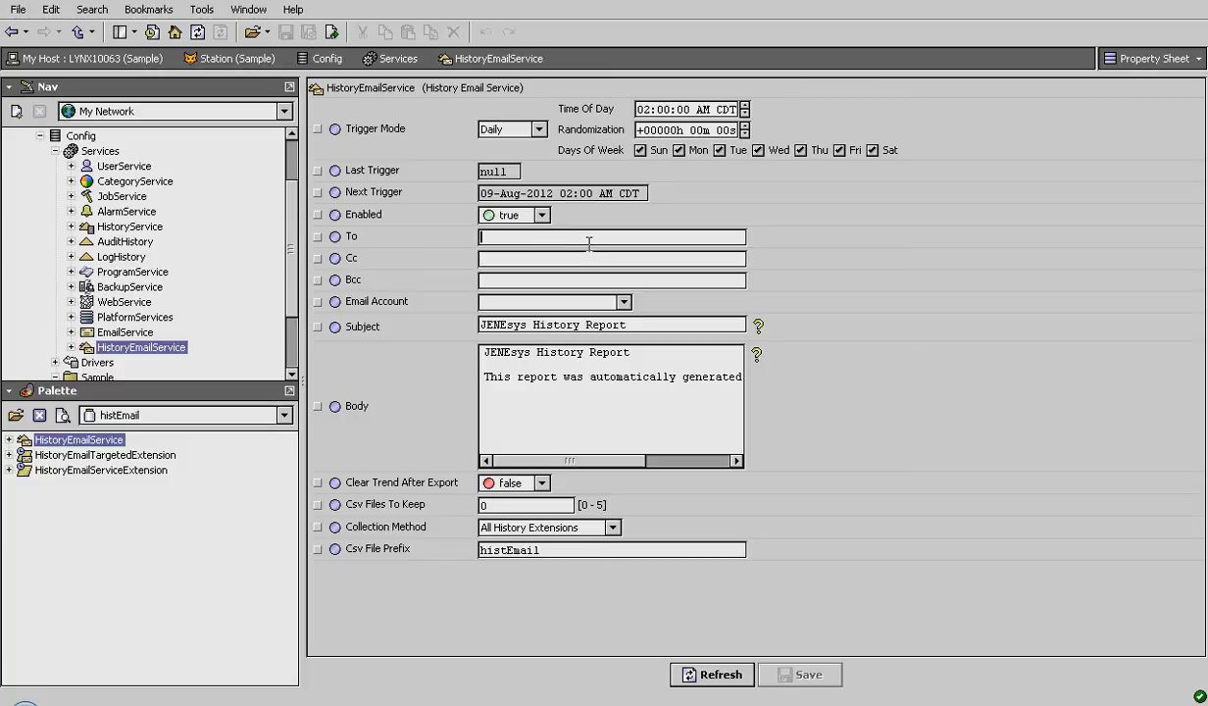
text(you.individual@yo)
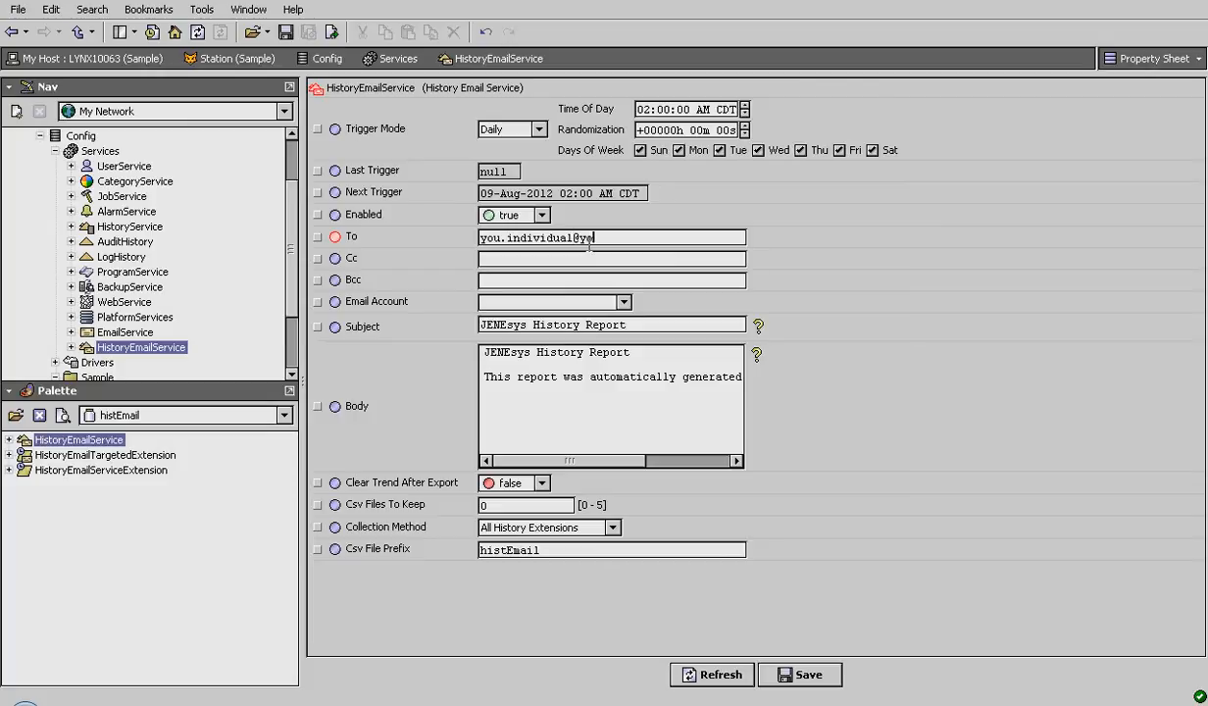
text(pany.com)
click(617, 302)
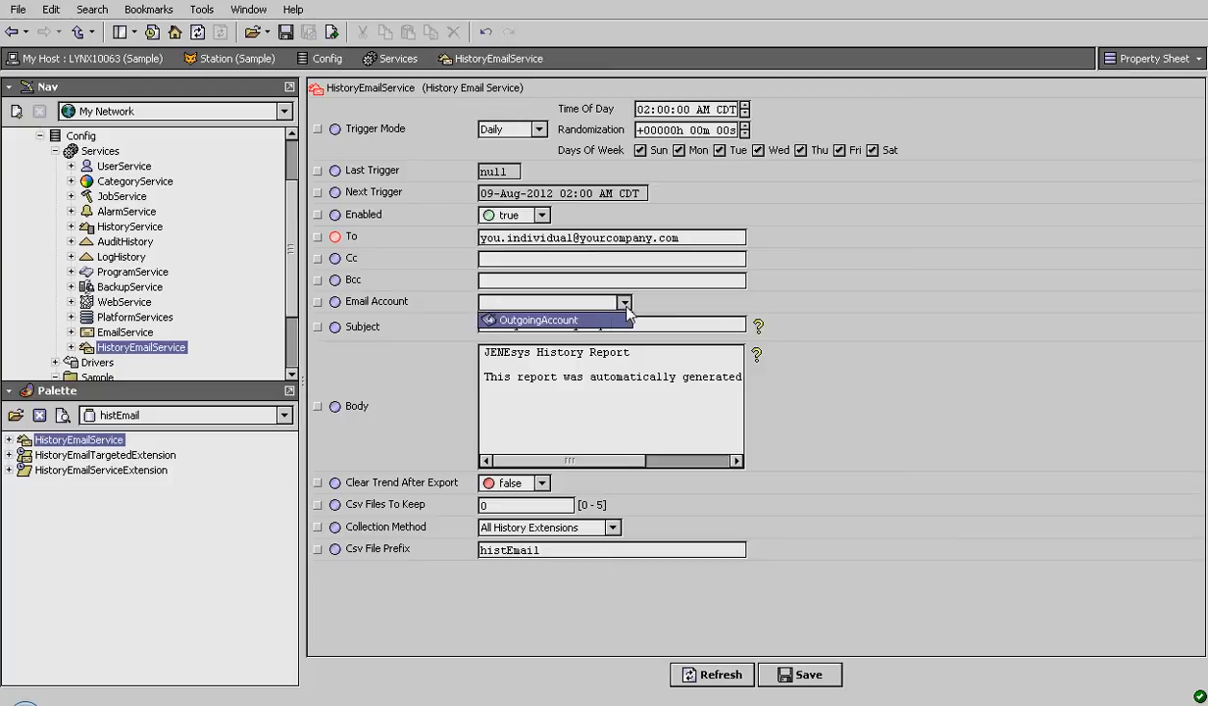
click(591, 313)
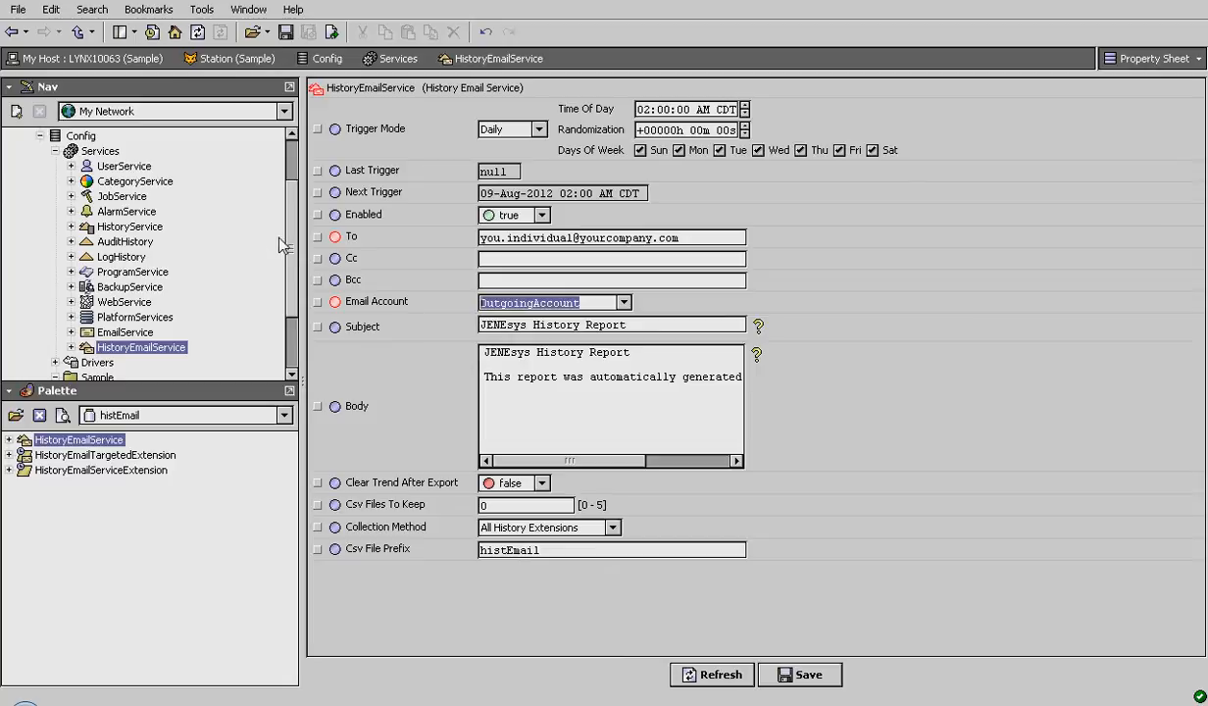
Step: Set HistoryEmailService's Collection Method to History Email Extensions and save the changes
drag(293, 255, 296, 314)
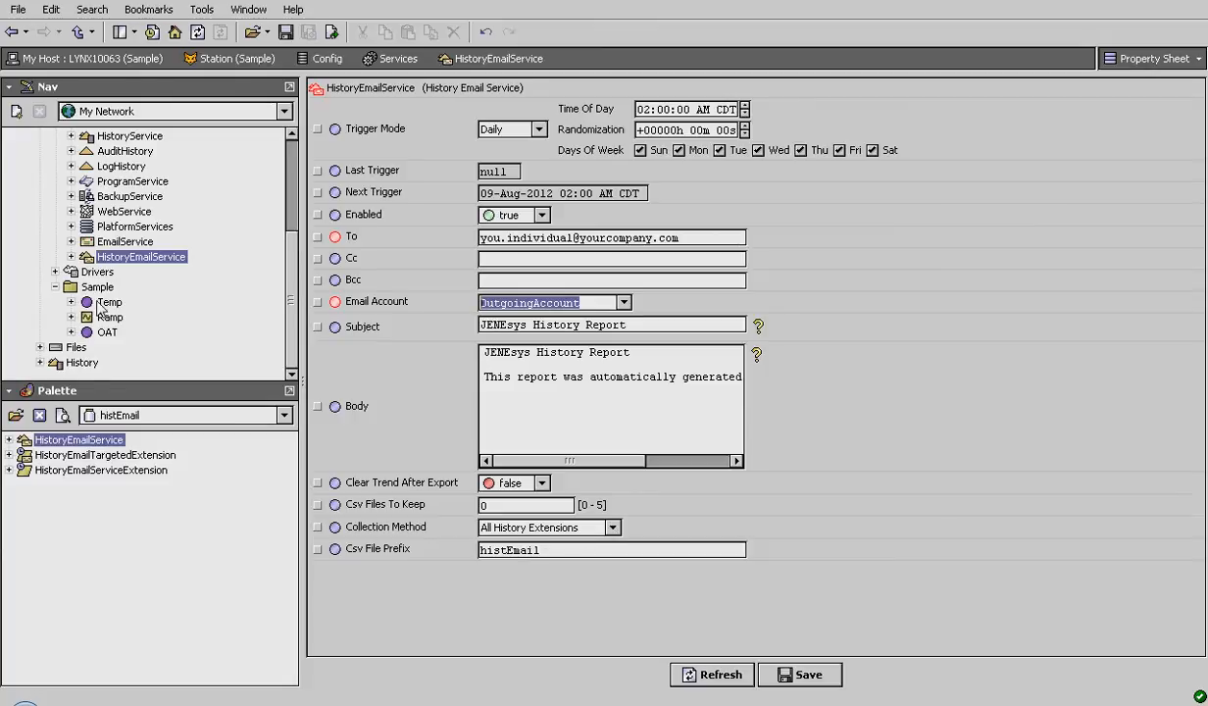
click(614, 530)
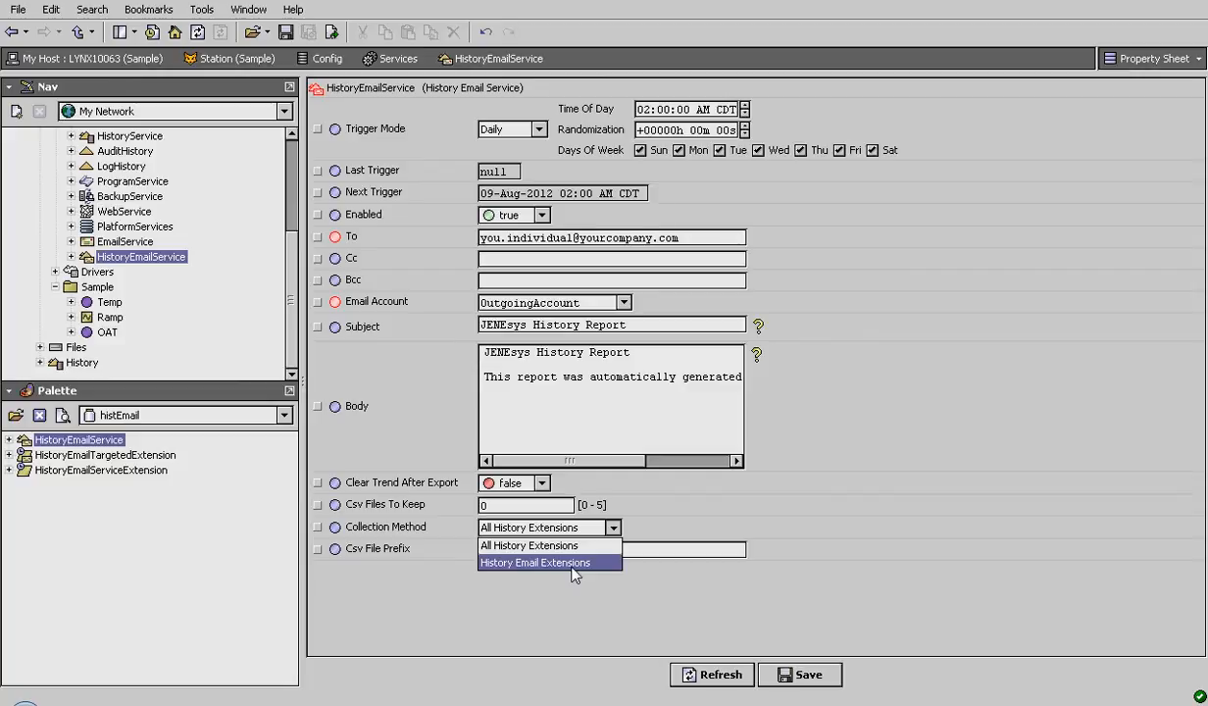
click(574, 574)
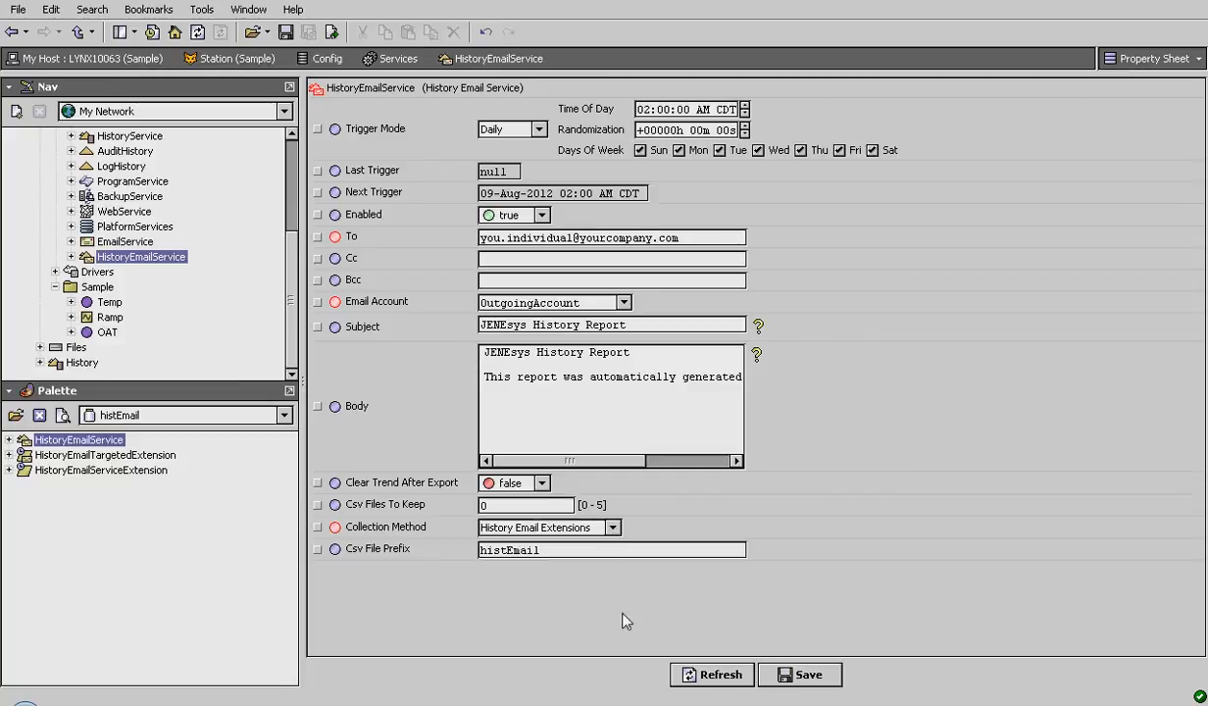
click(794, 677)
Step: Add a HistoryEmailServiceExtension from the histEmail palette to the Temp point's NumericCov history extension, keeping its default name, and expand it
double_click(110, 303)
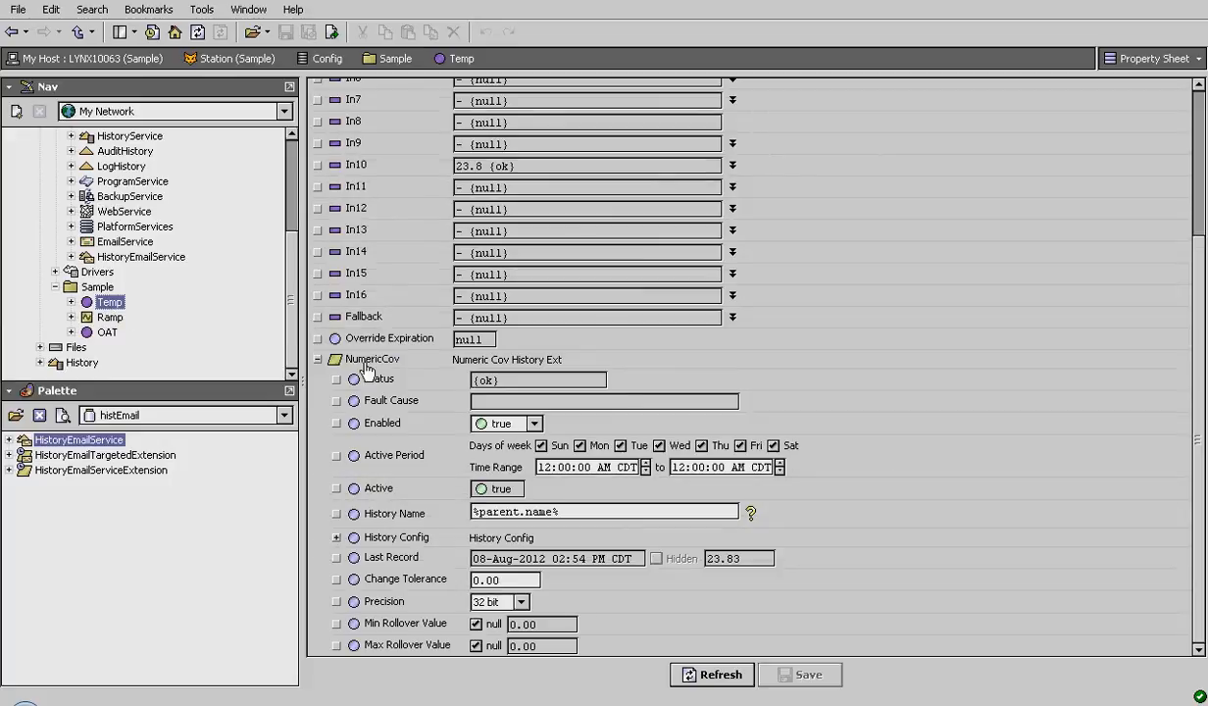
click(81, 471)
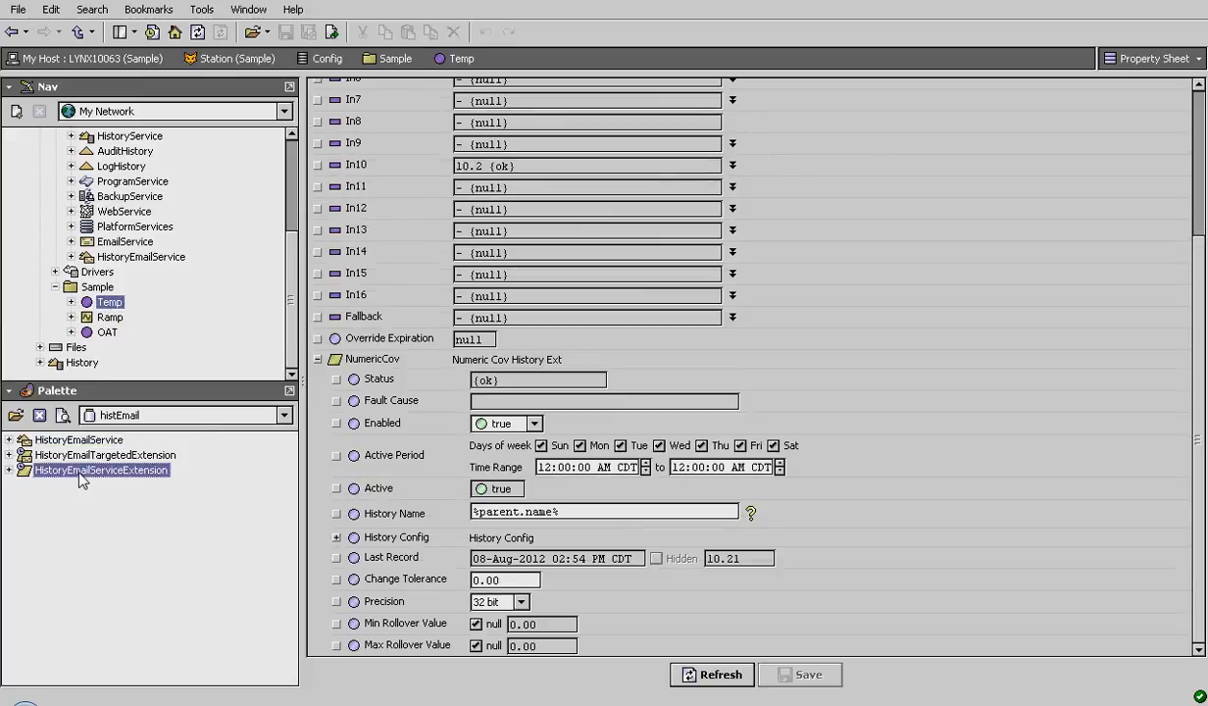
drag(78, 471, 379, 365)
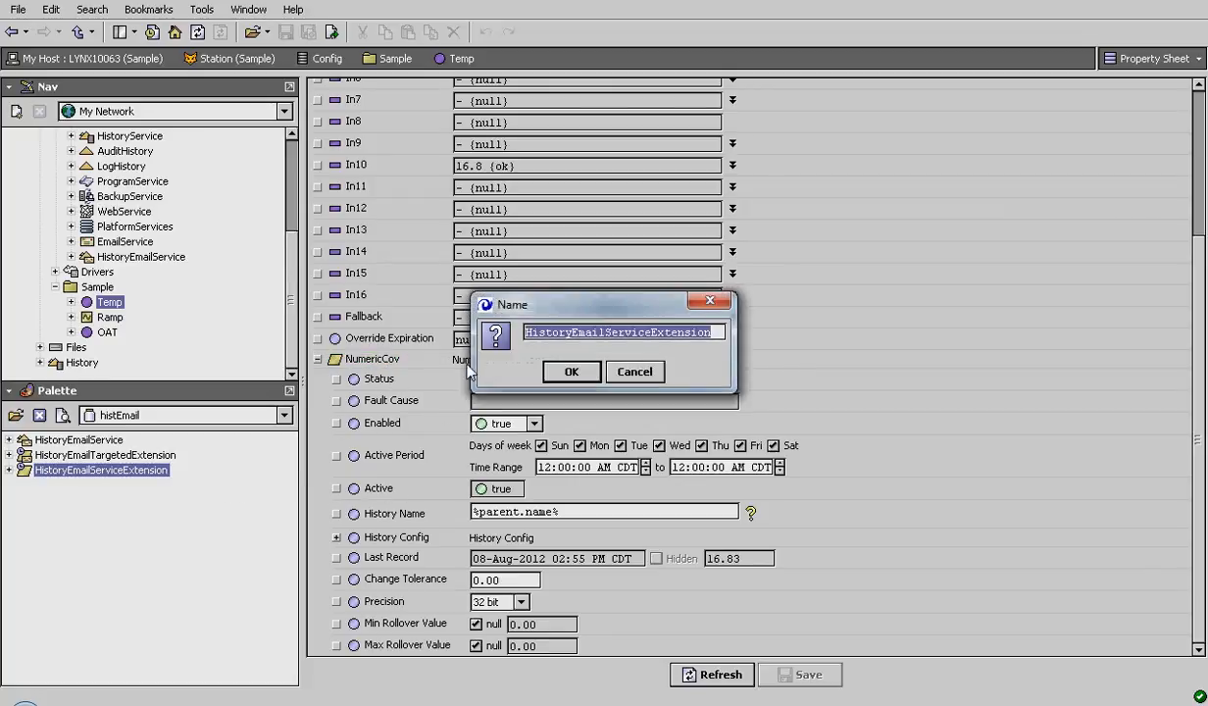
click(572, 372)
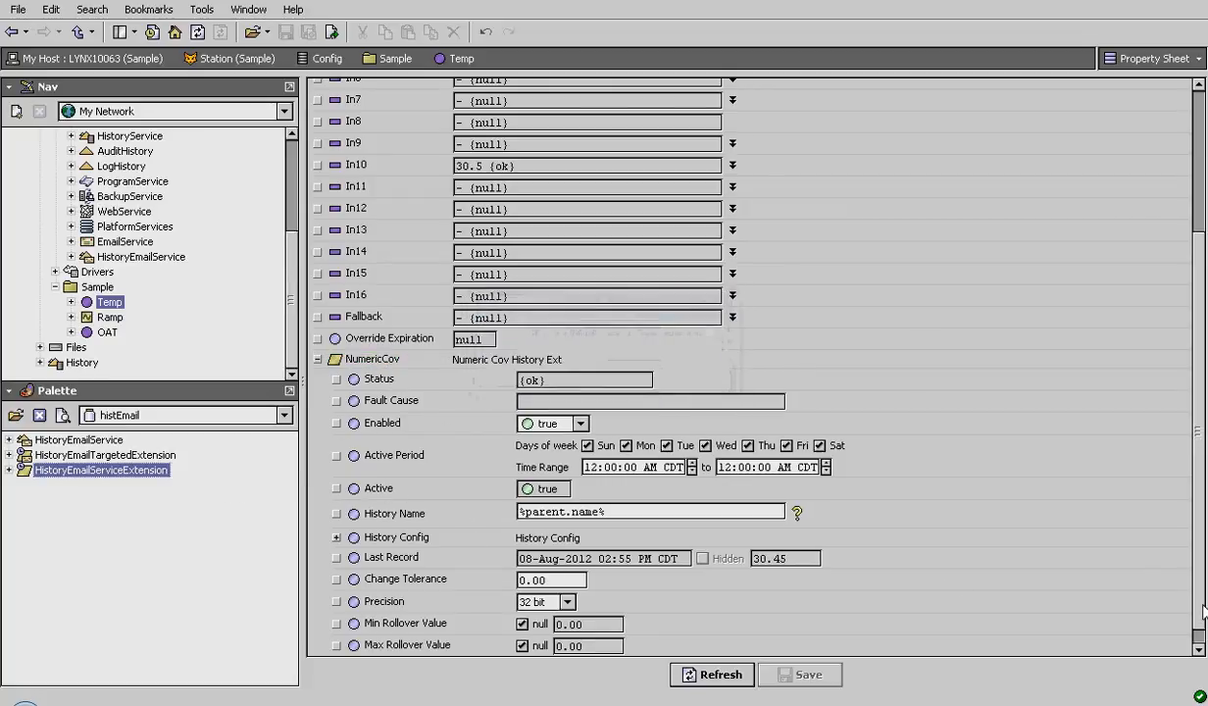
drag(1201, 606, 1203, 628)
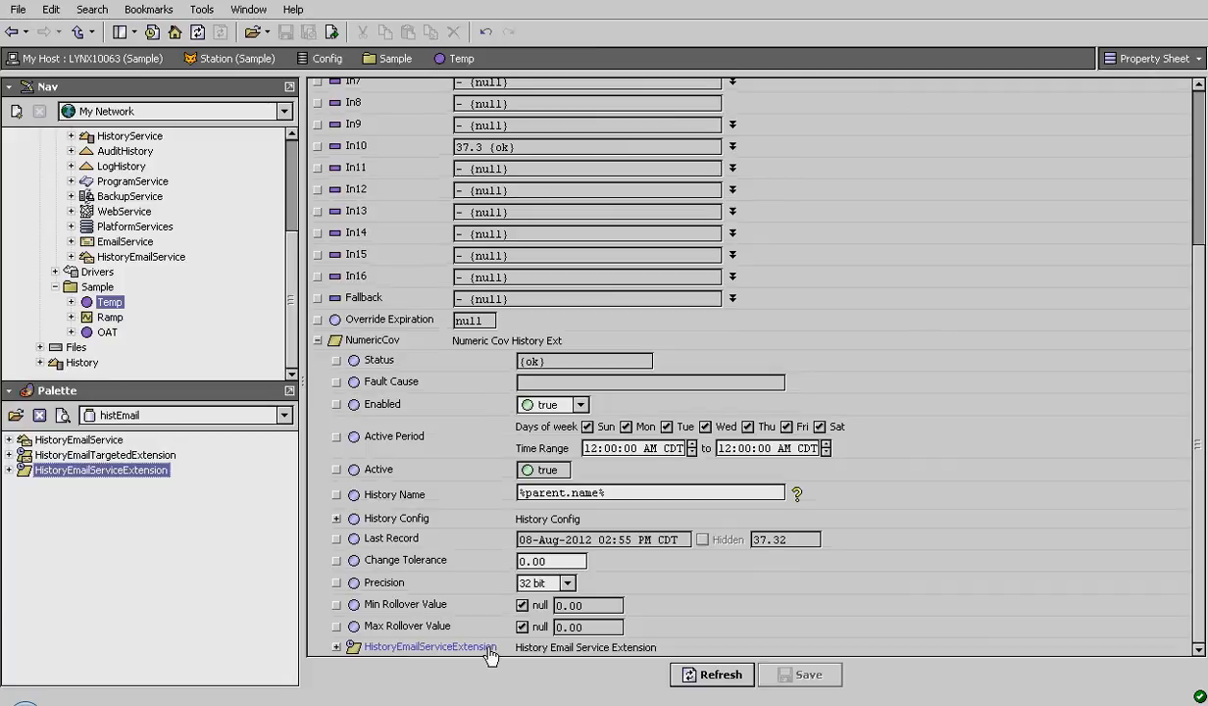
click(336, 647)
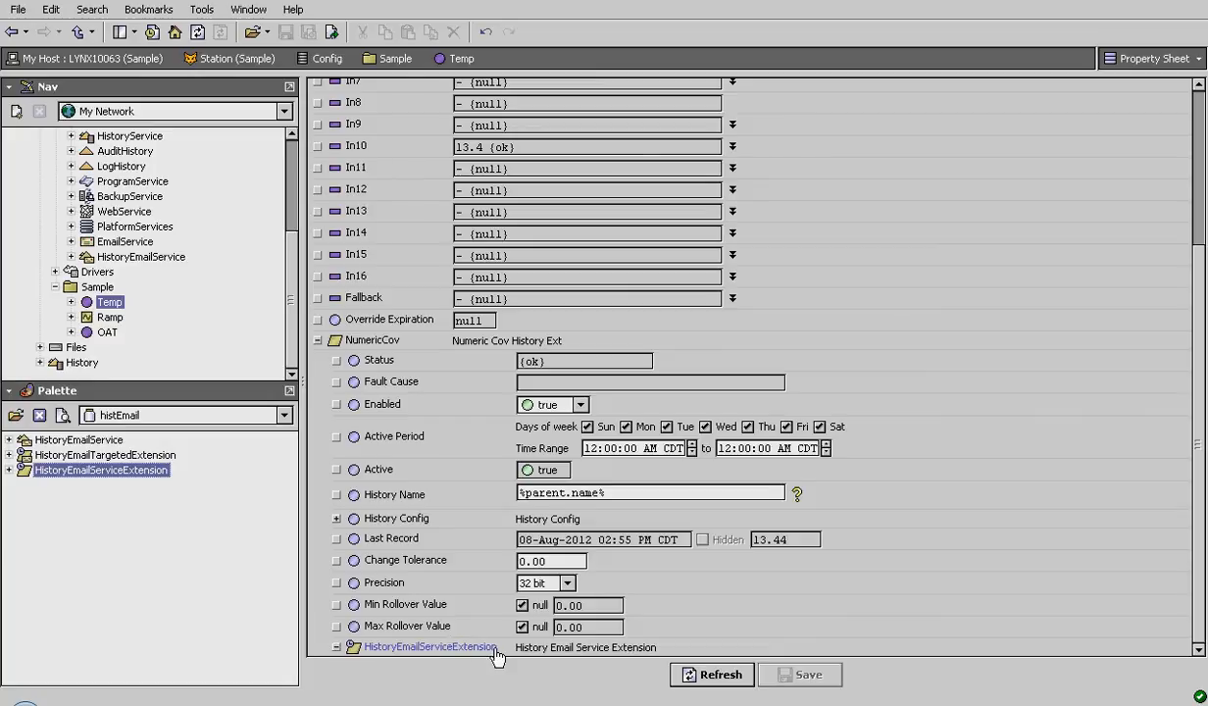
Step: Add a HistoryEmailServiceExtension to the OAT point's NumericCov history extension, keeping the default name
double_click(103, 330)
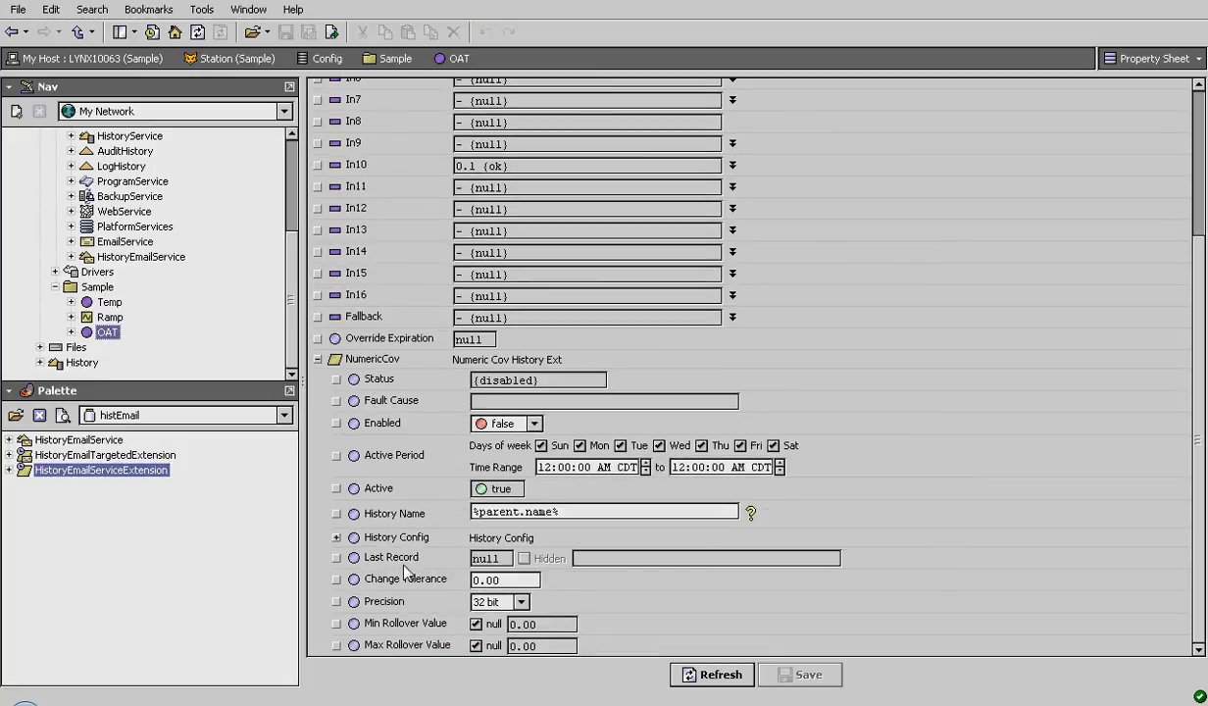
drag(132, 469, 373, 365)
click(561, 372)
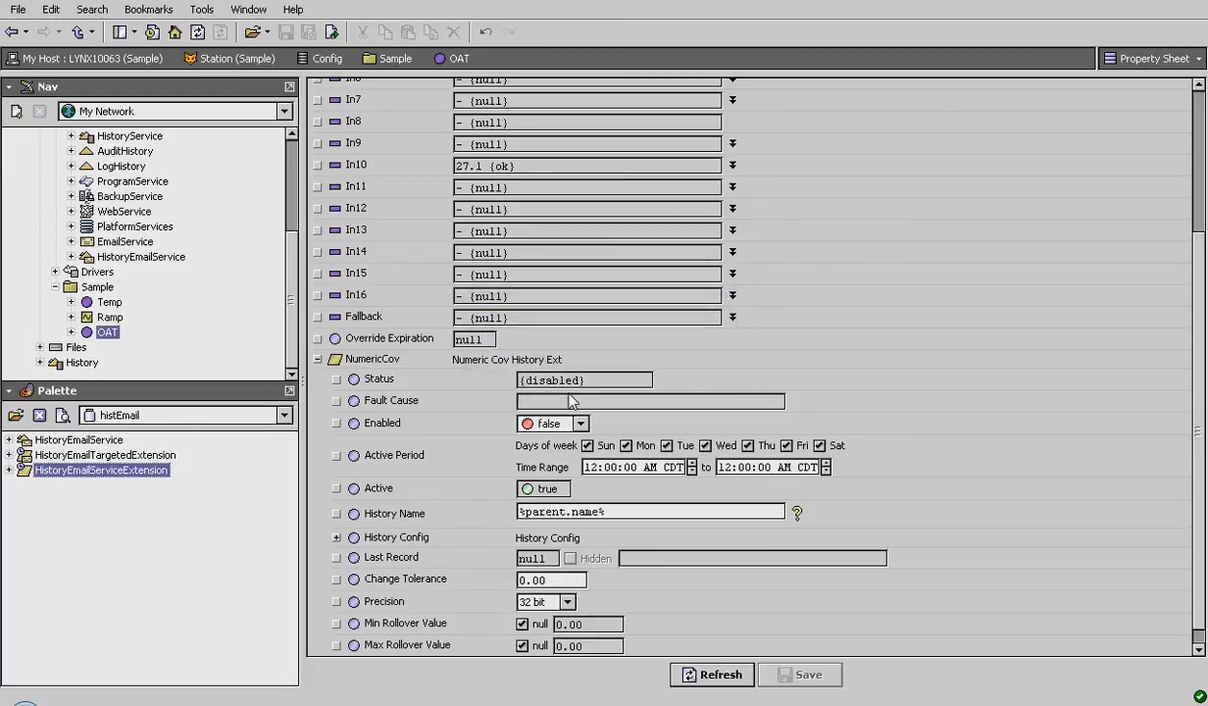